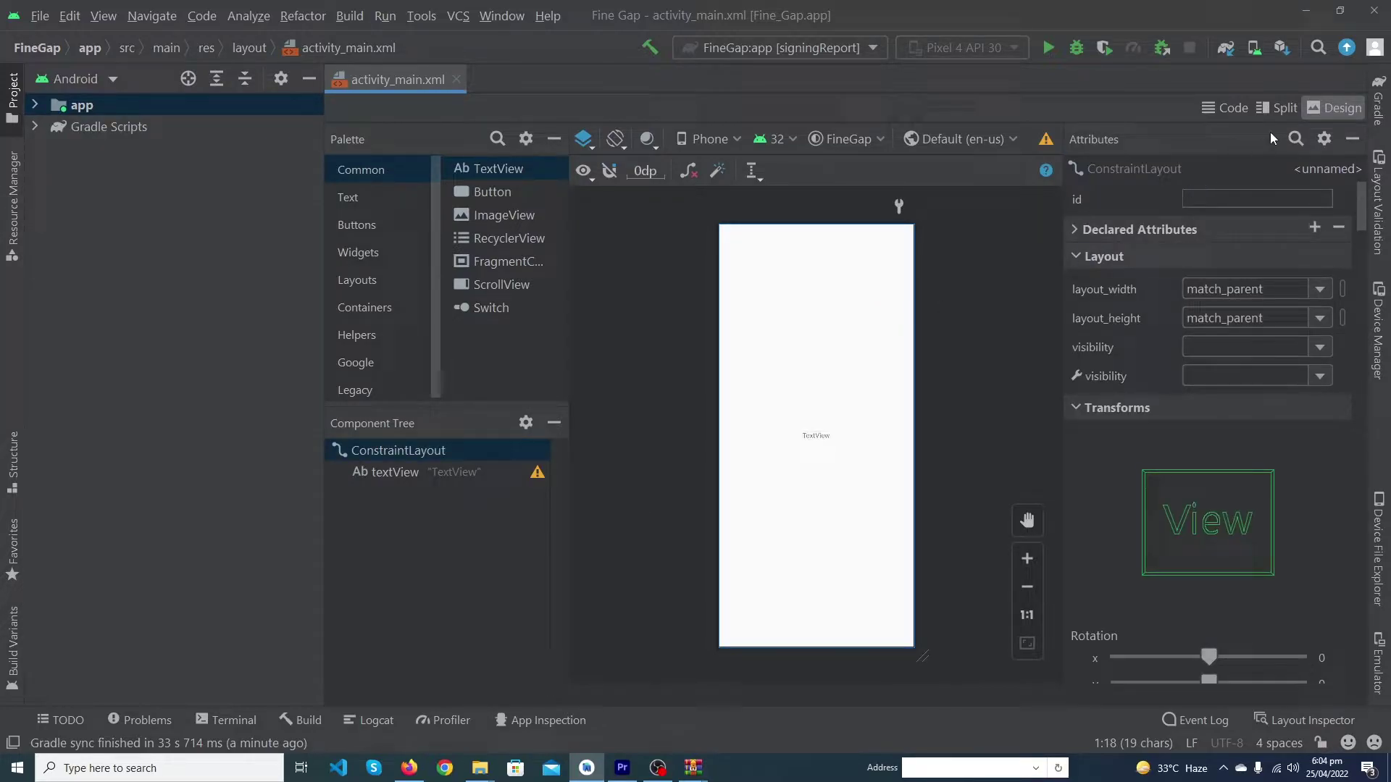
- Give the layout a yellow #FFEB3B background
left_click(1296, 139)
type("bac")
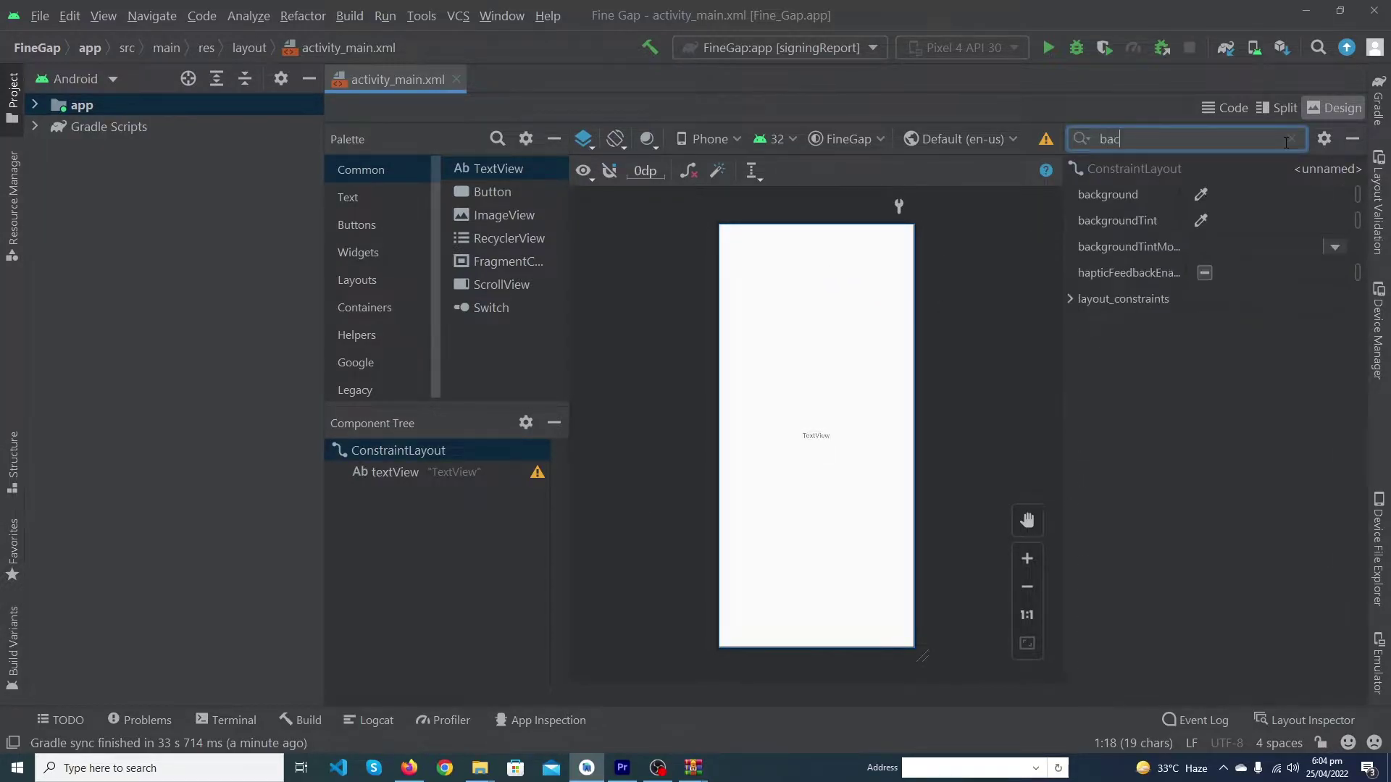
left_click(1200, 194)
left_click(1217, 630)
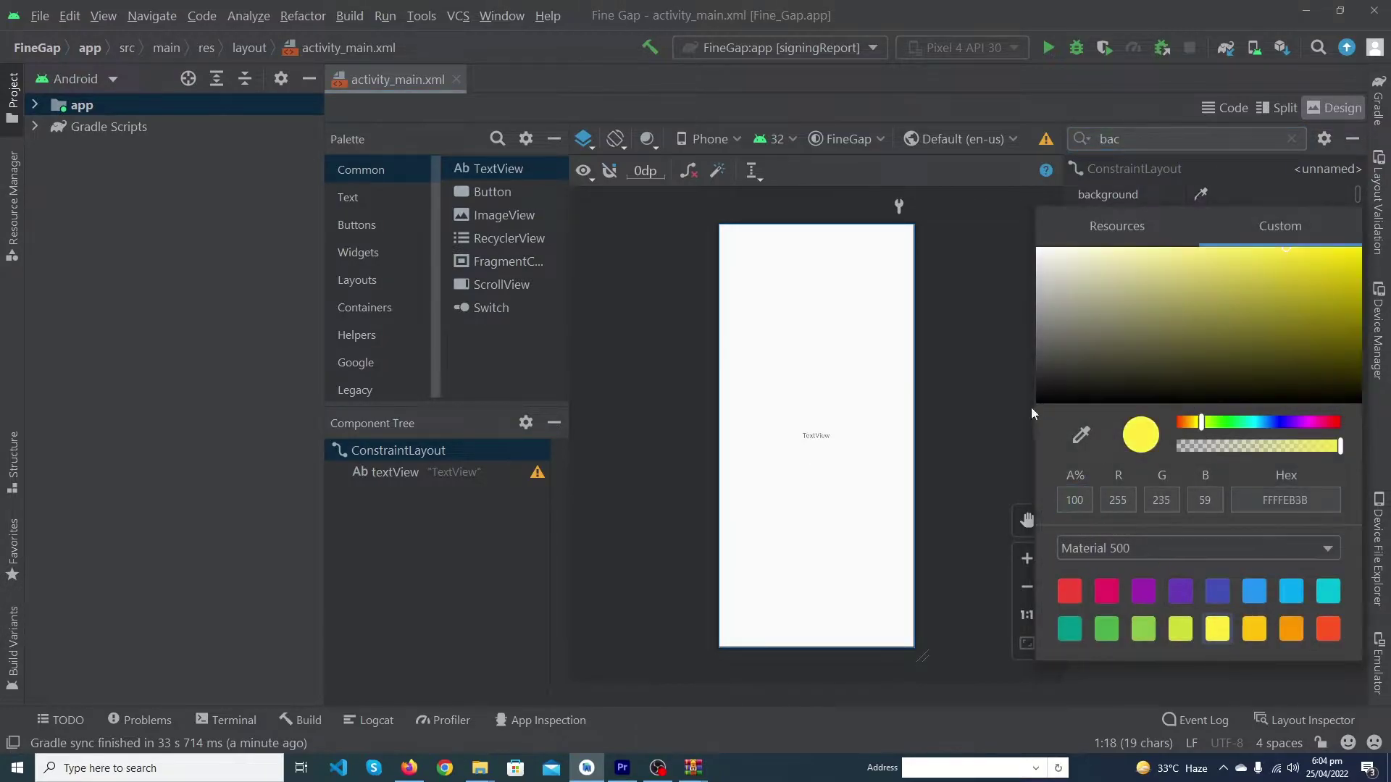
- Set the TextView's text size to 20sp
left_click(817, 436)
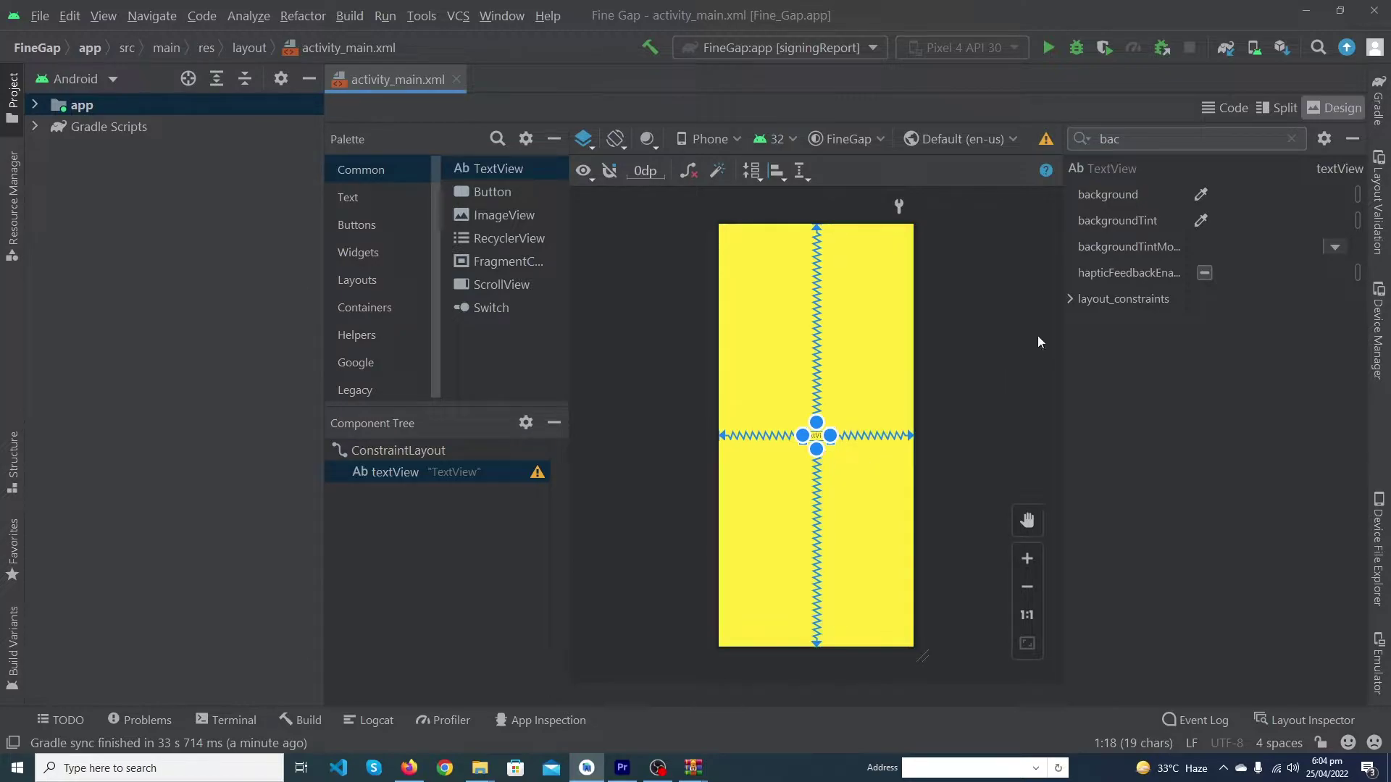
left_click(1238, 141)
key("ctrl+a")
type("textsi")
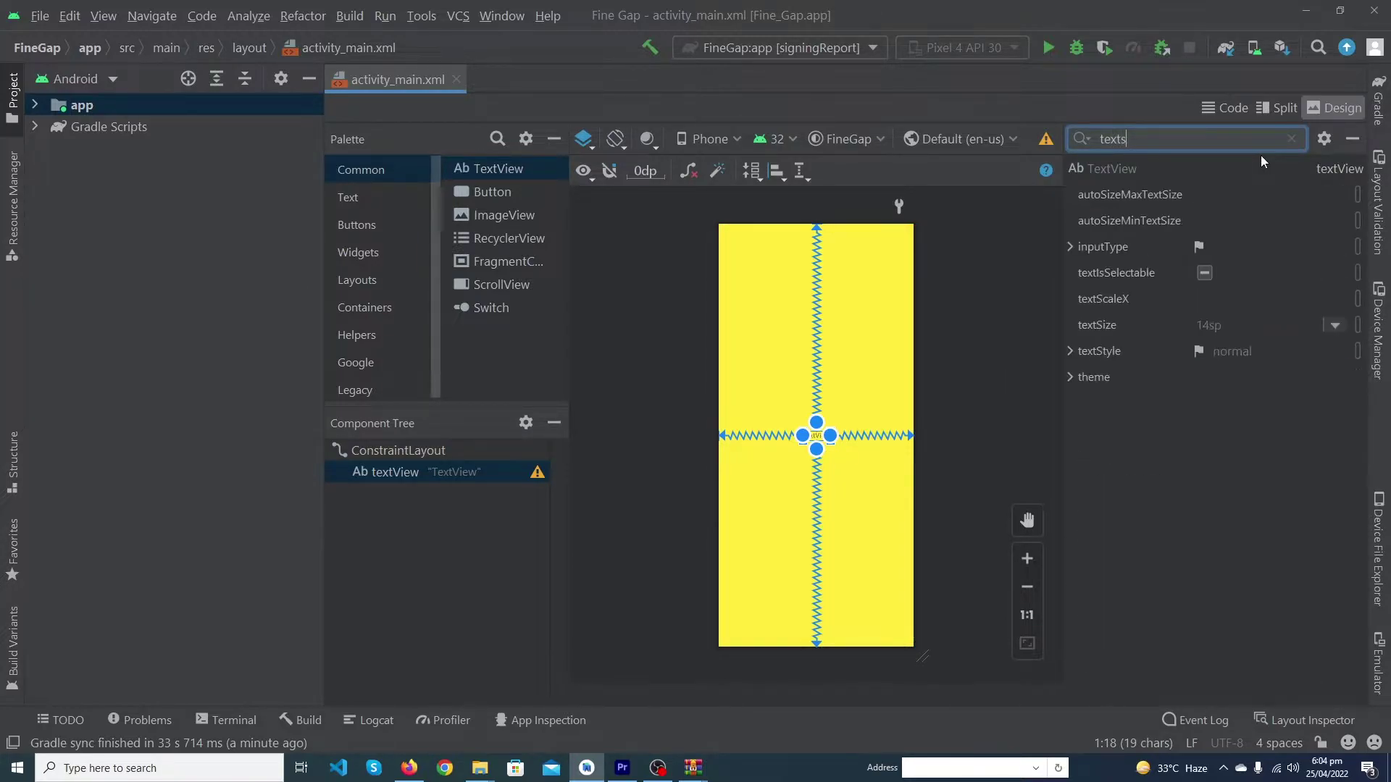
left_click(1334, 247)
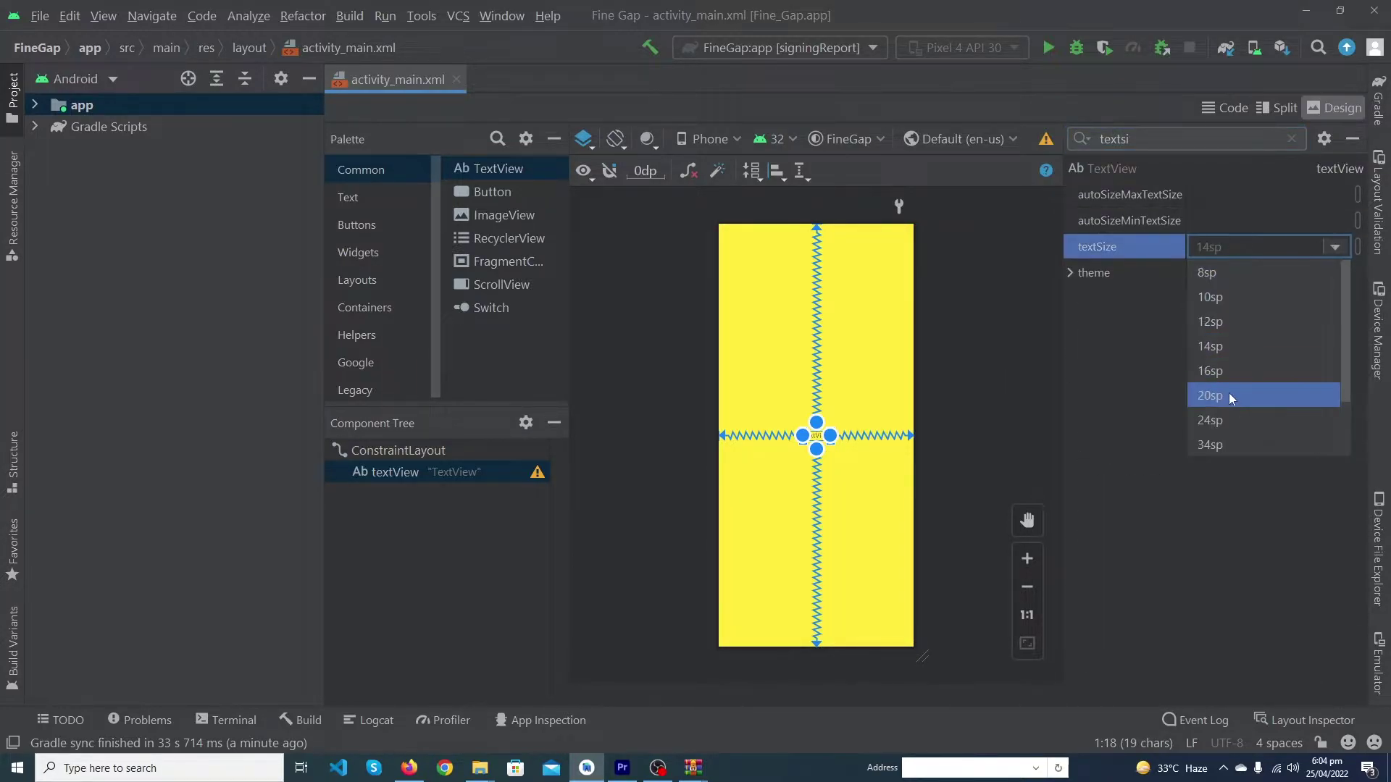
left_click(1219, 419)
left_click(977, 353)
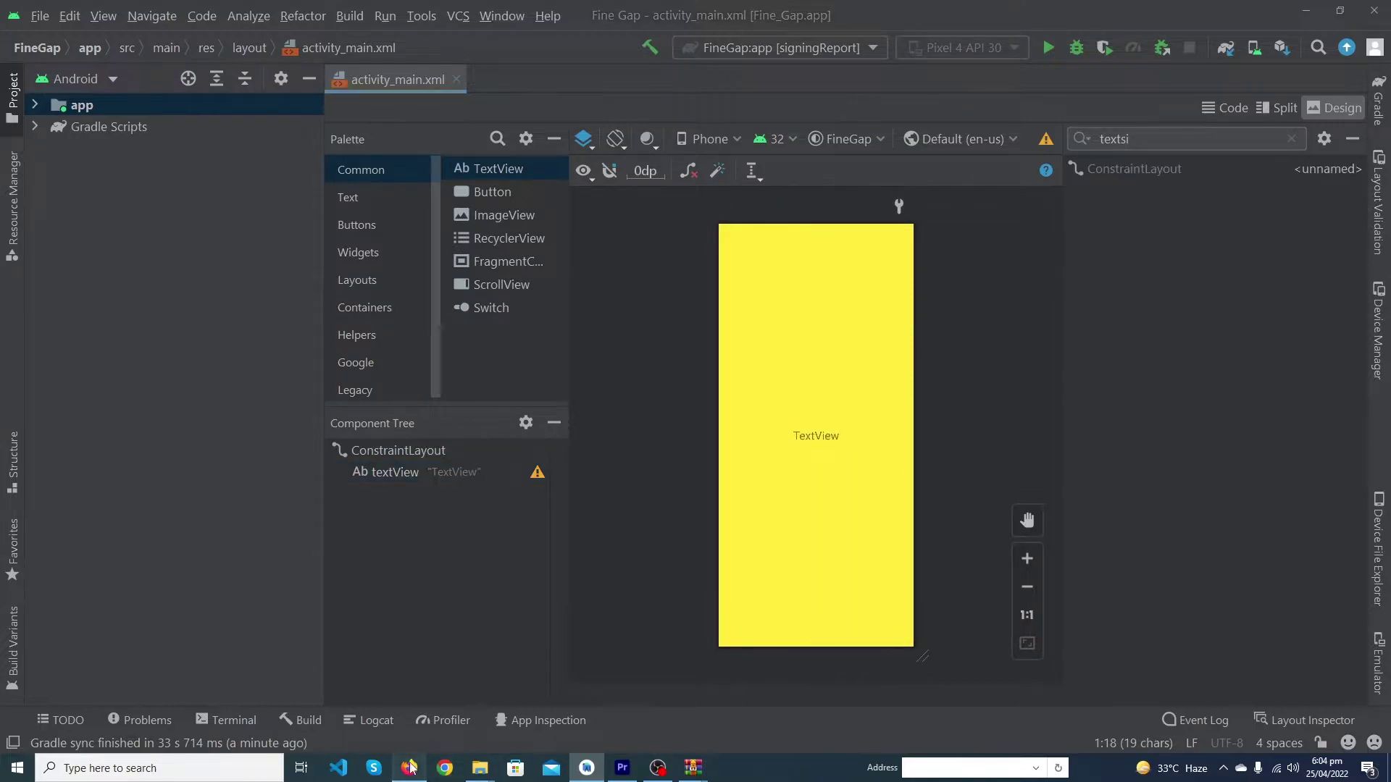
- Search for Google Fonts in Firefox and open the Square Peg font page
left_click(411, 769)
type("goo")
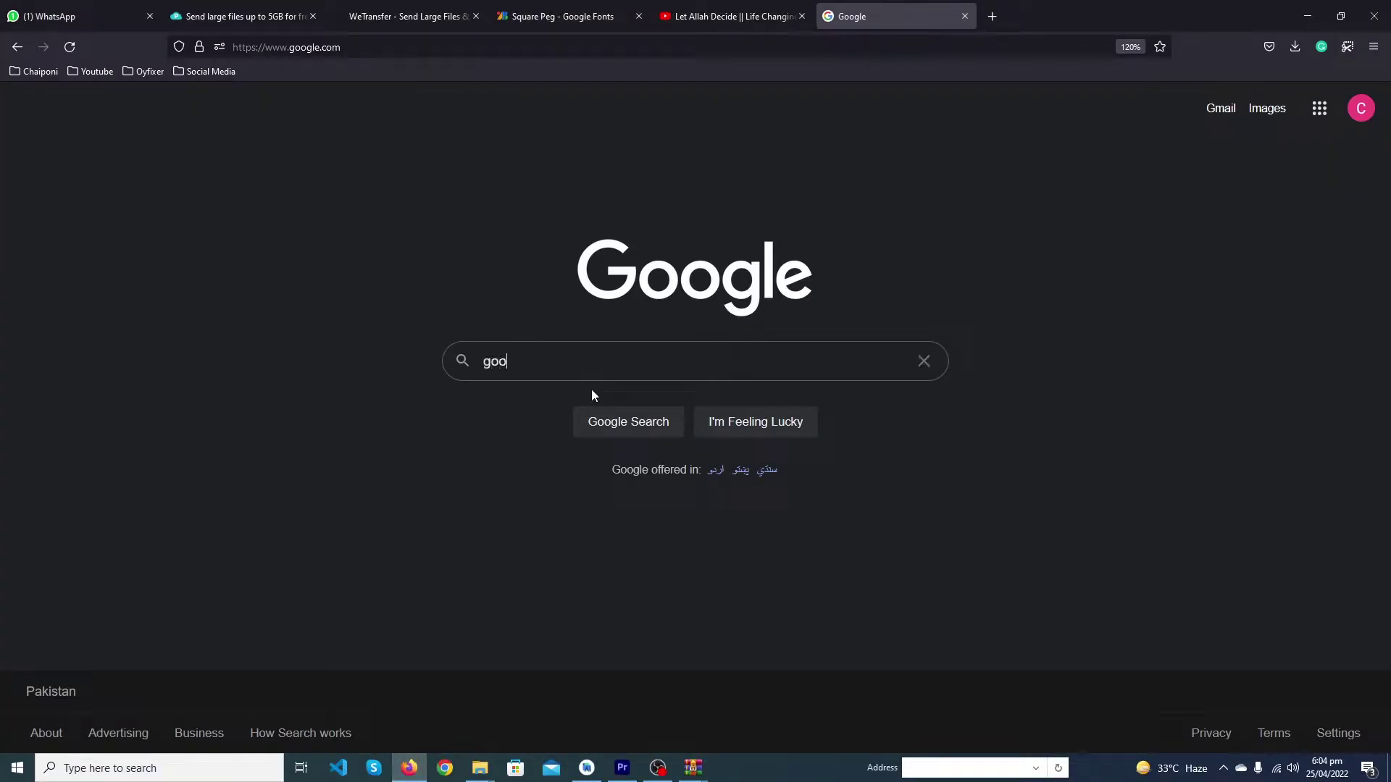
type("gle fonts")
key("Return")
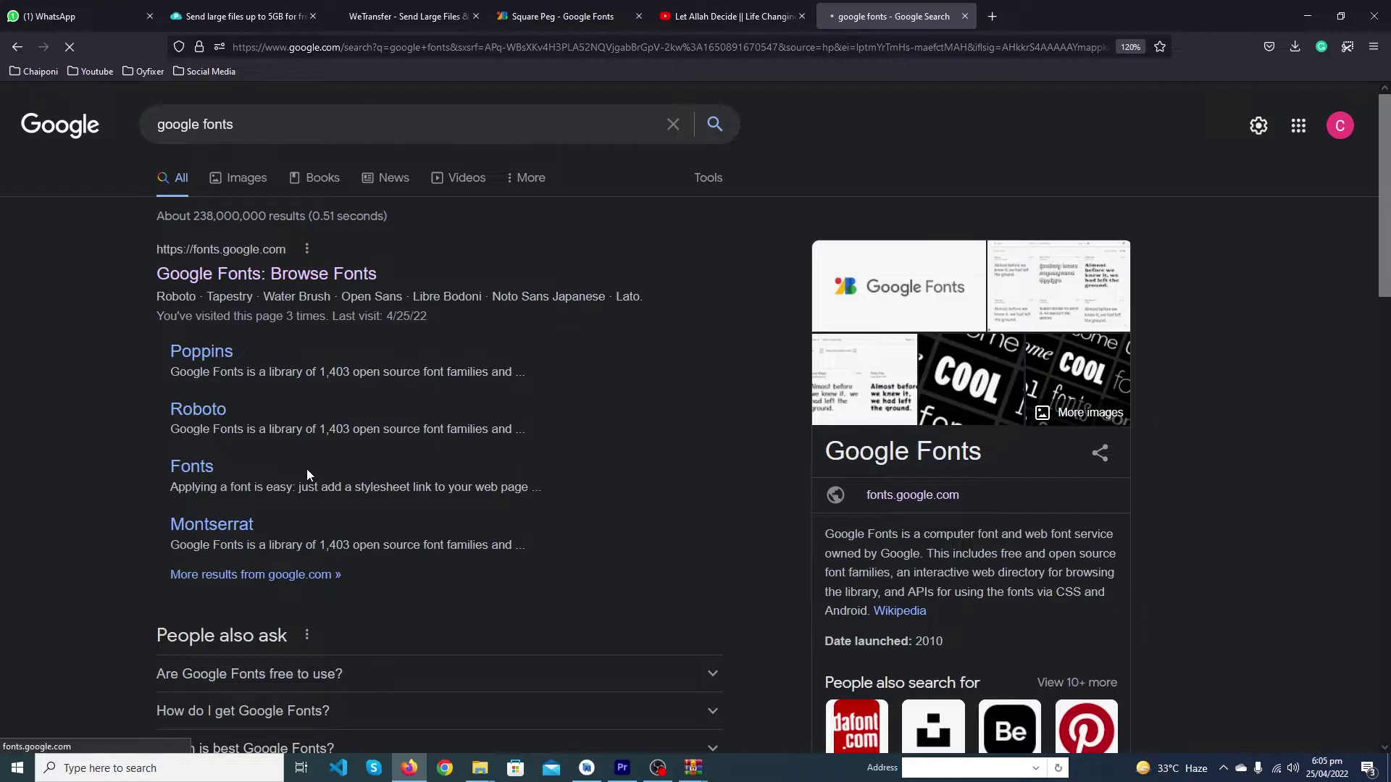
left_click(266, 273)
scroll(477, 423, "down", 3)
scroll(477, 423, "down", 3)
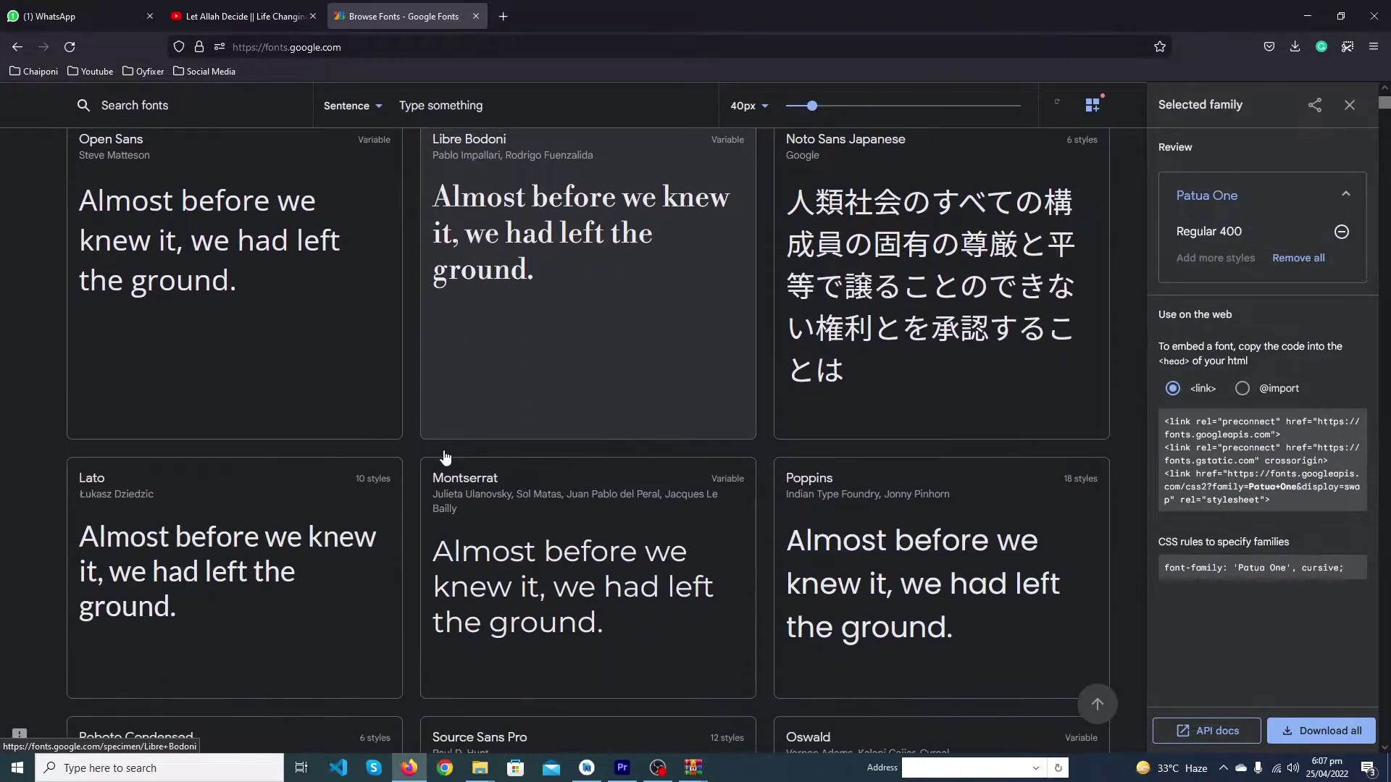
scroll(445, 457, "down", 3)
scroll(446, 458, "down", 3)
scroll(489, 457, "down", 3)
scroll(762, 477, "down", 5)
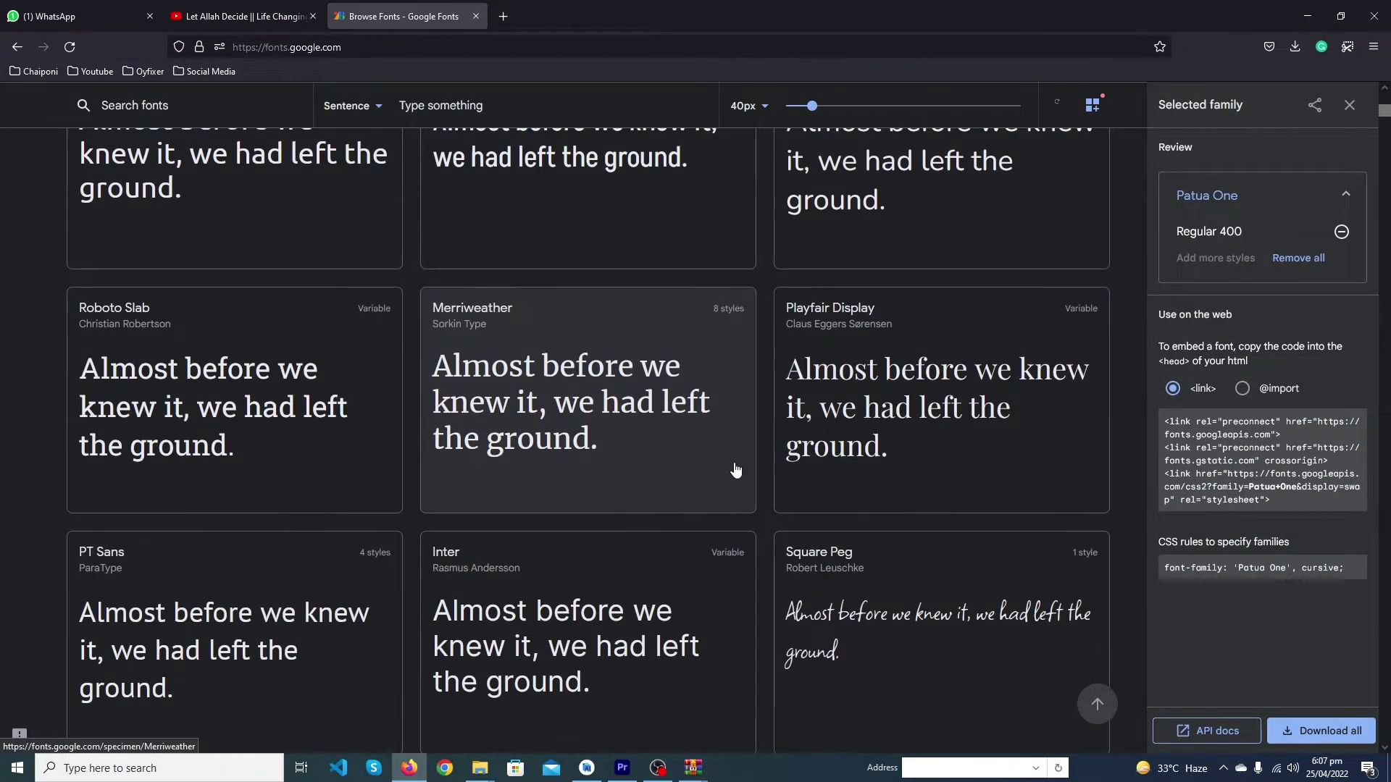
scroll(739, 467, "down", 3)
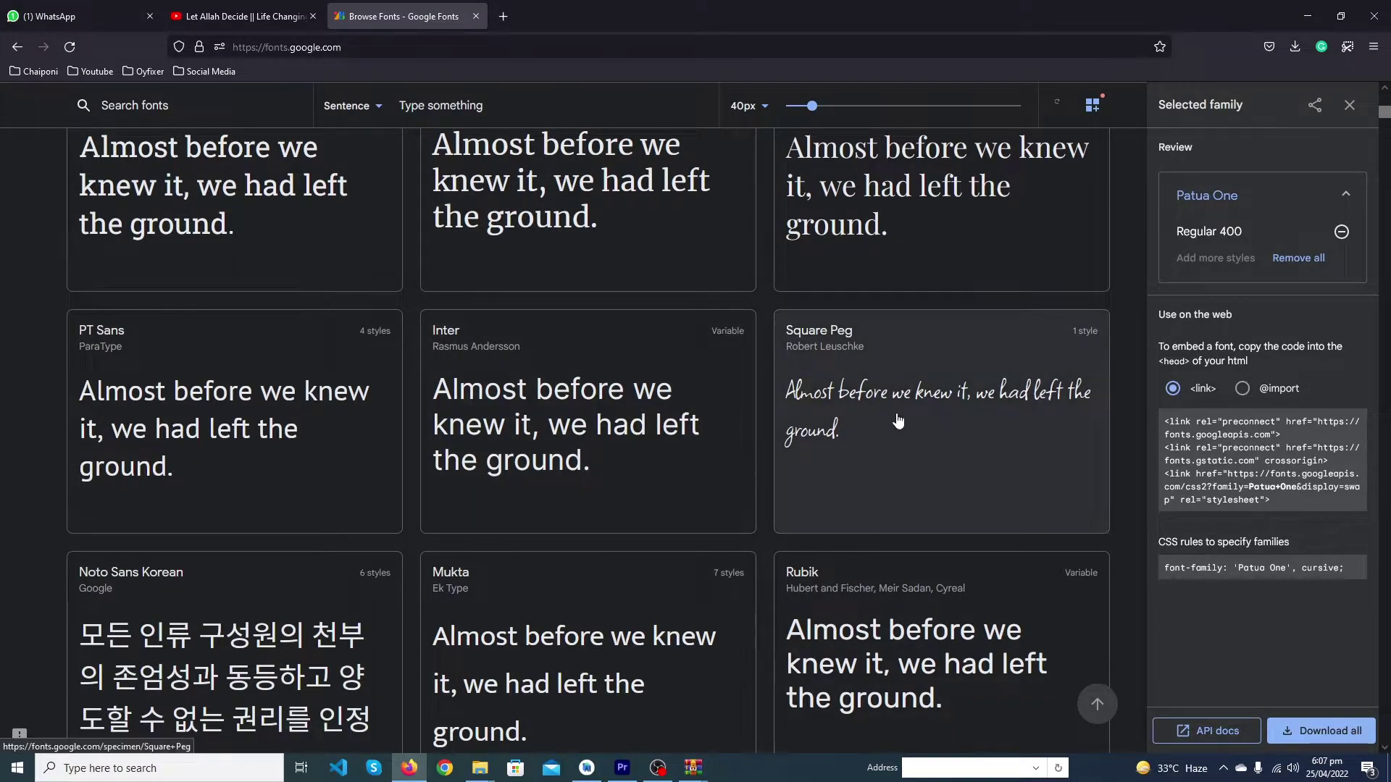
left_click(894, 404)
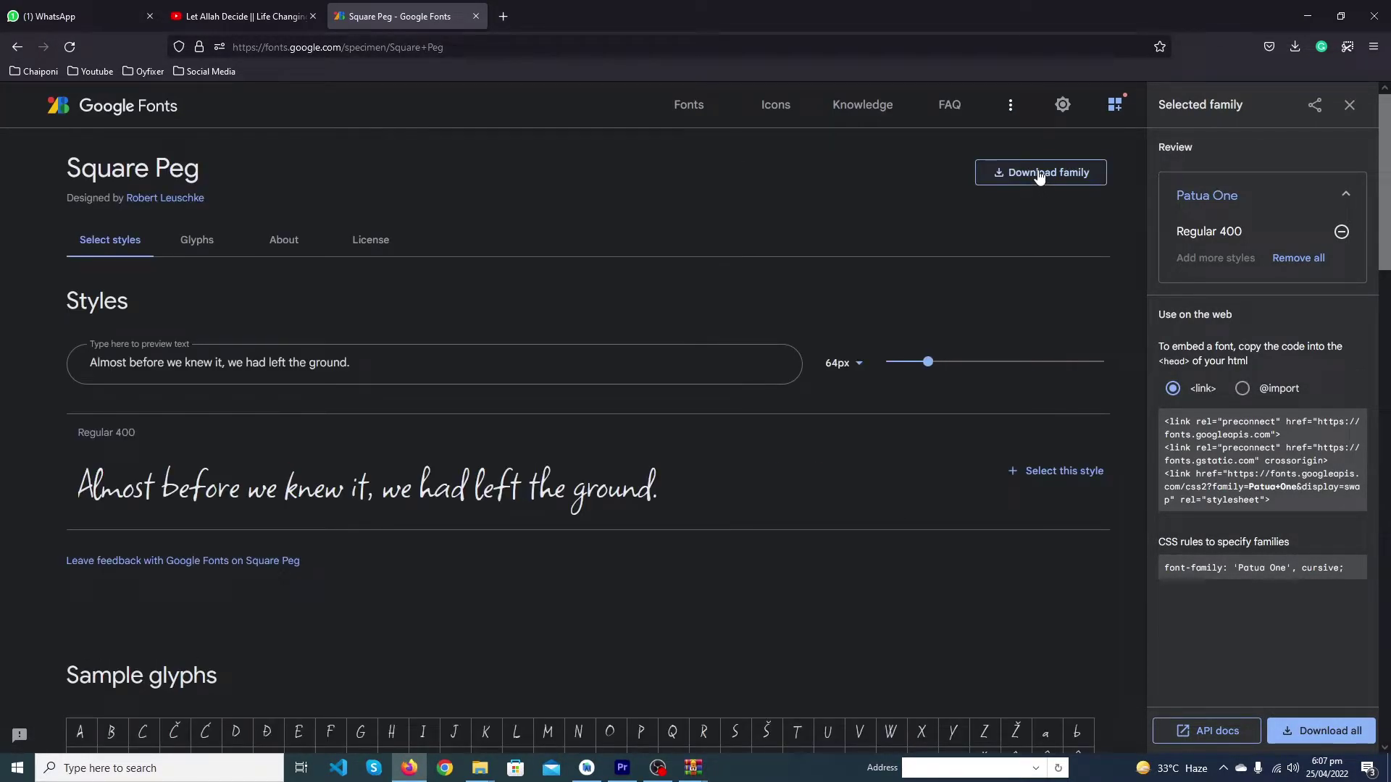
- Download the Square Peg family as Square_Peg.zip to the Desktop, keeping the existing file
left_click(1038, 174)
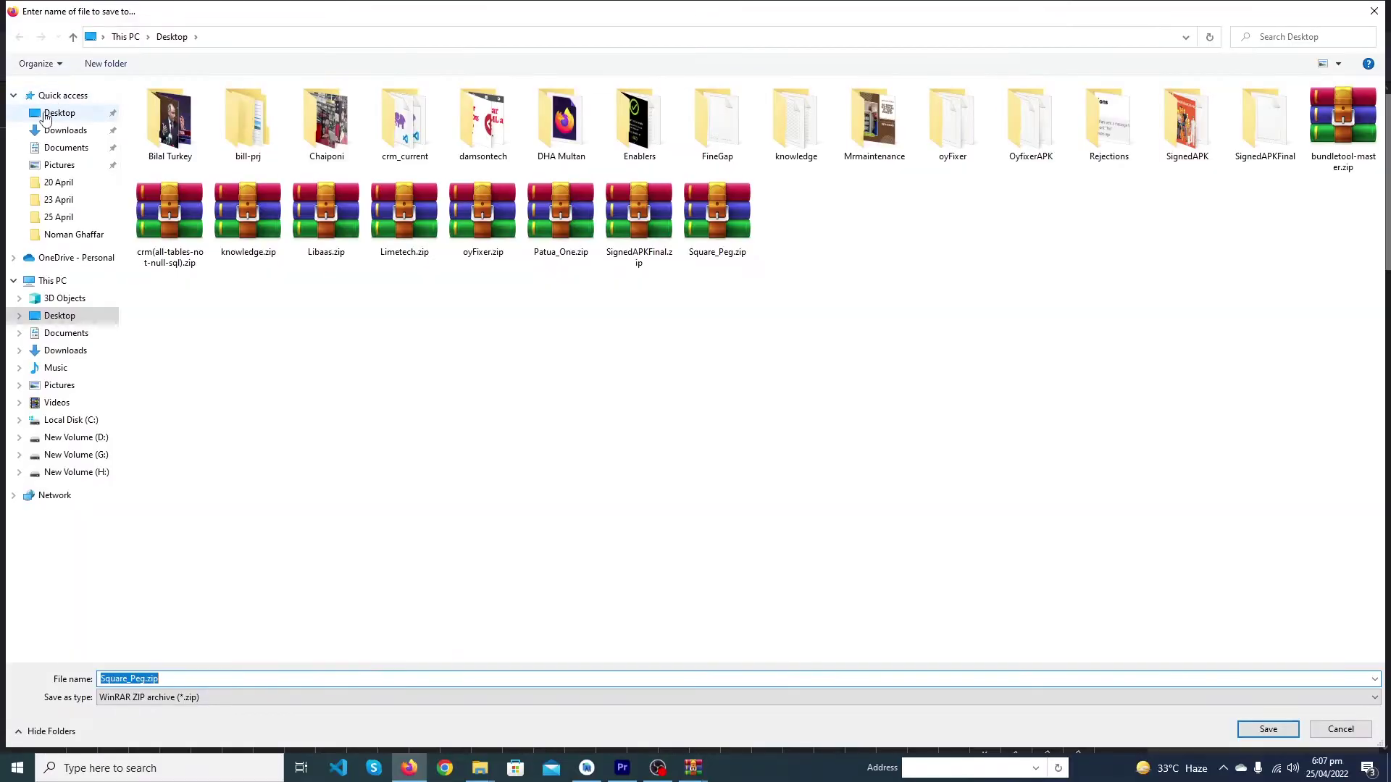
key("Return")
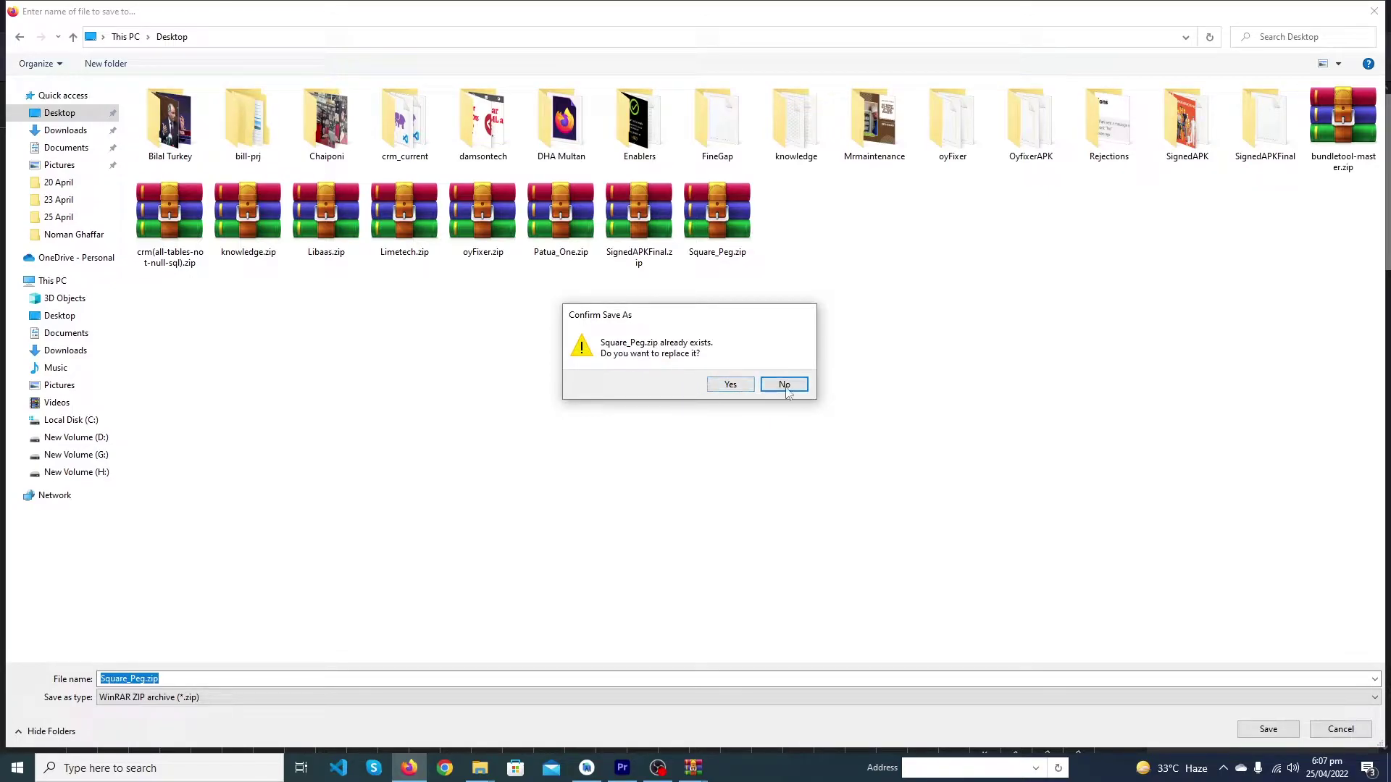
left_click(730, 385)
key("super+d")
- Open Square_Peg.zip in WinRAR and copy SquarePeg-Regular.ttf
double_click(256, 609)
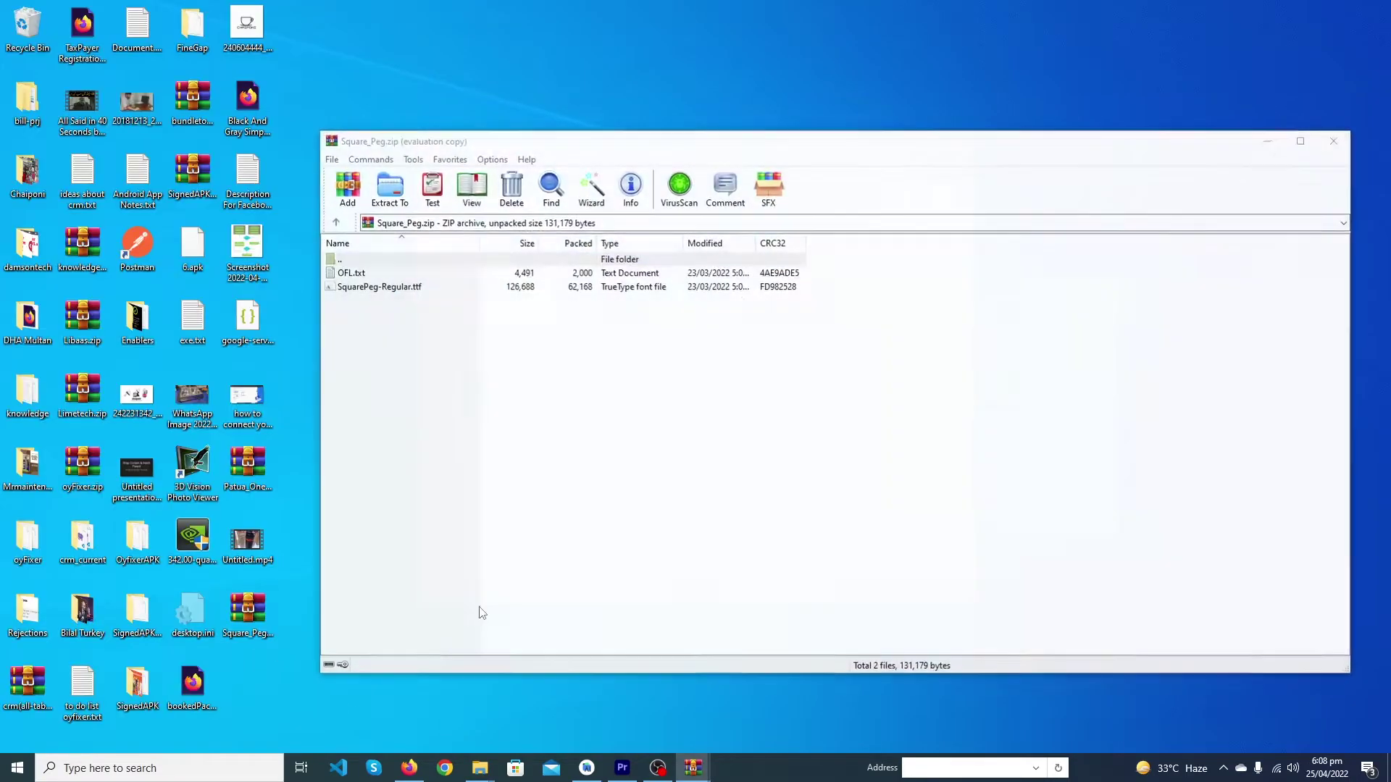
left_click_drag(482, 242, 515, 242)
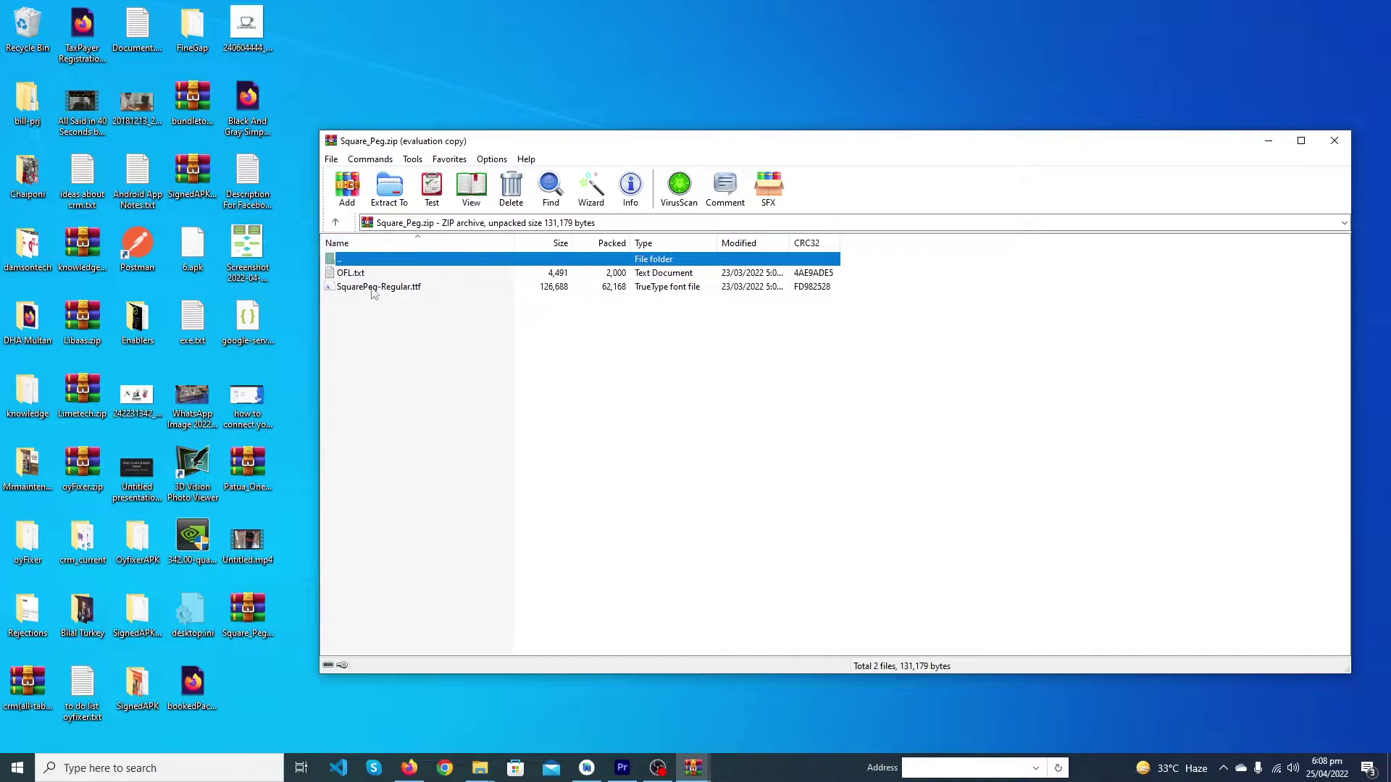
right_click(372, 287)
key("Escape")
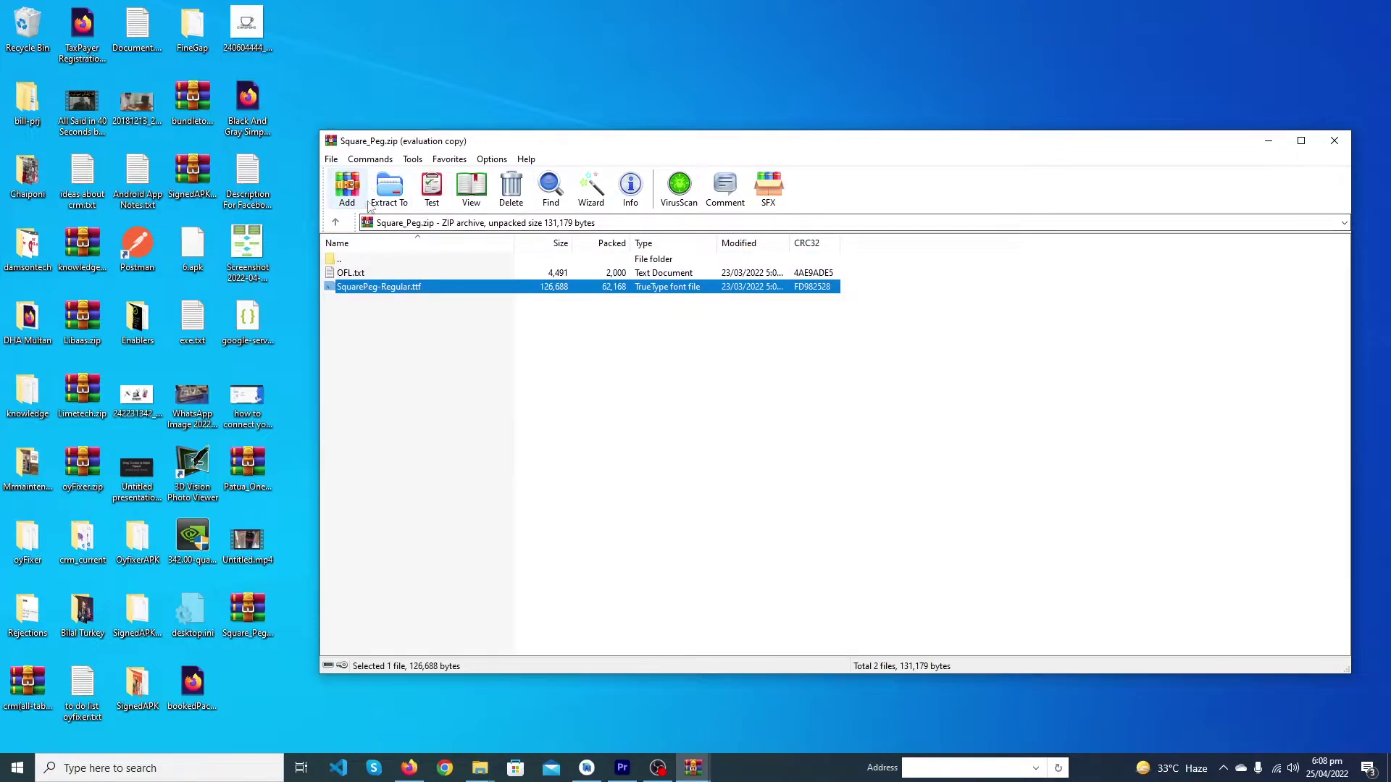
- Create a font resource folder in the app module with the Font Folder wizard
left_click(587, 768)
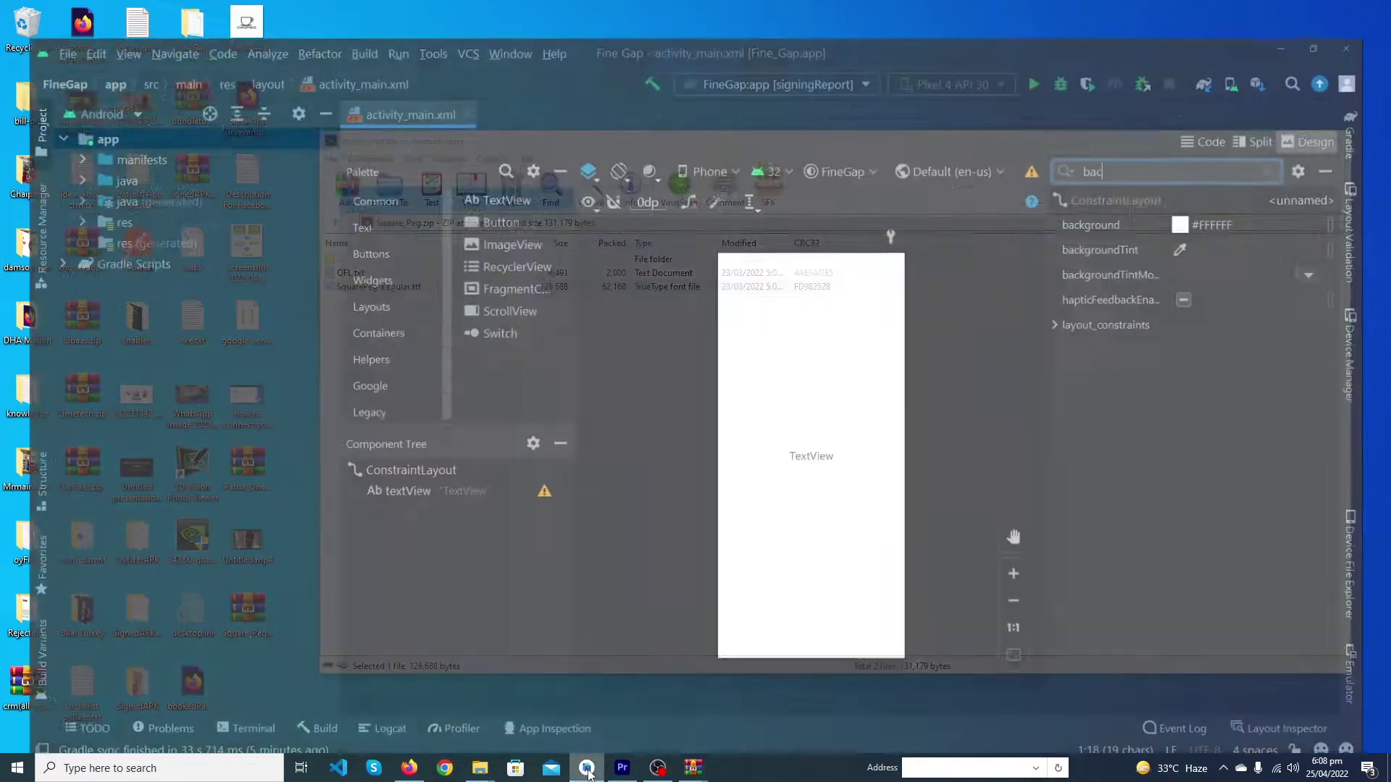
right_click(52, 112)
mouse_move(406, 422)
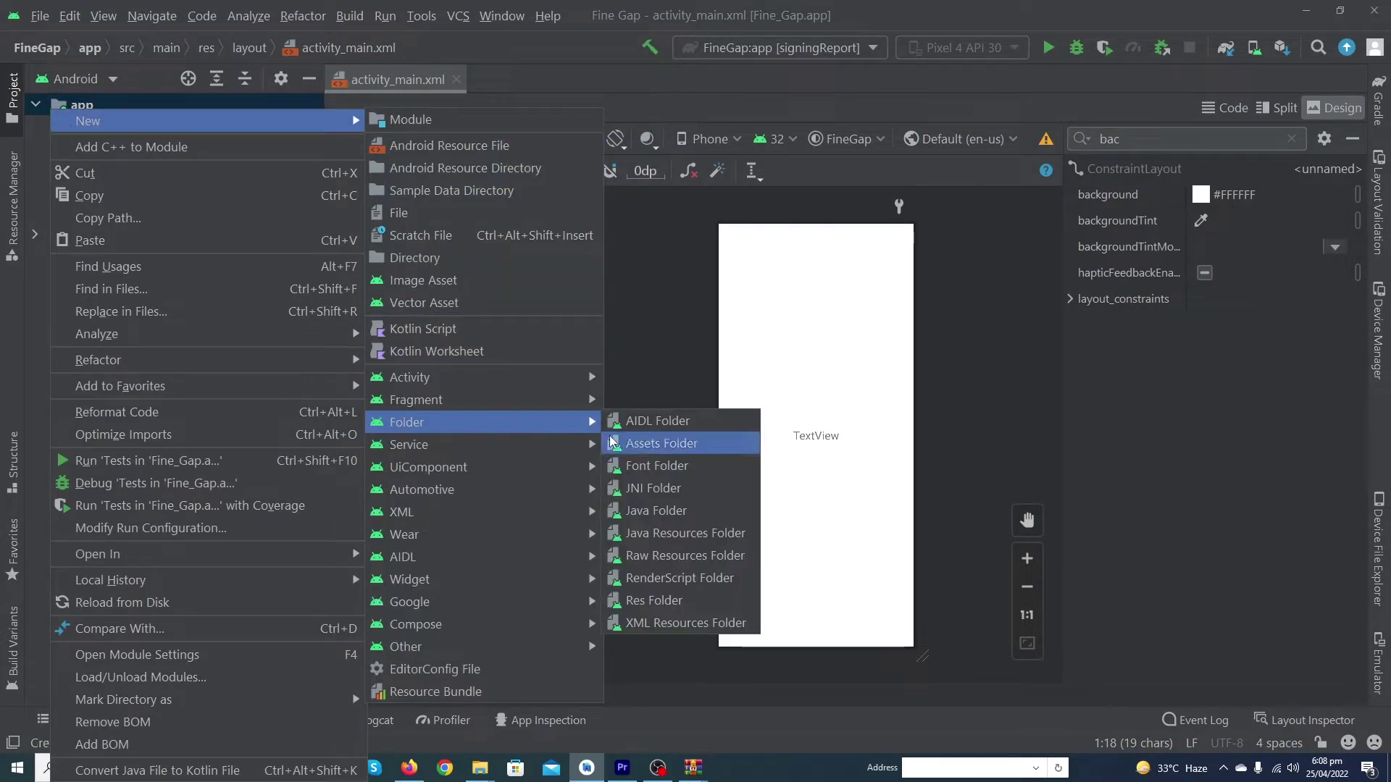
left_click(657, 465)
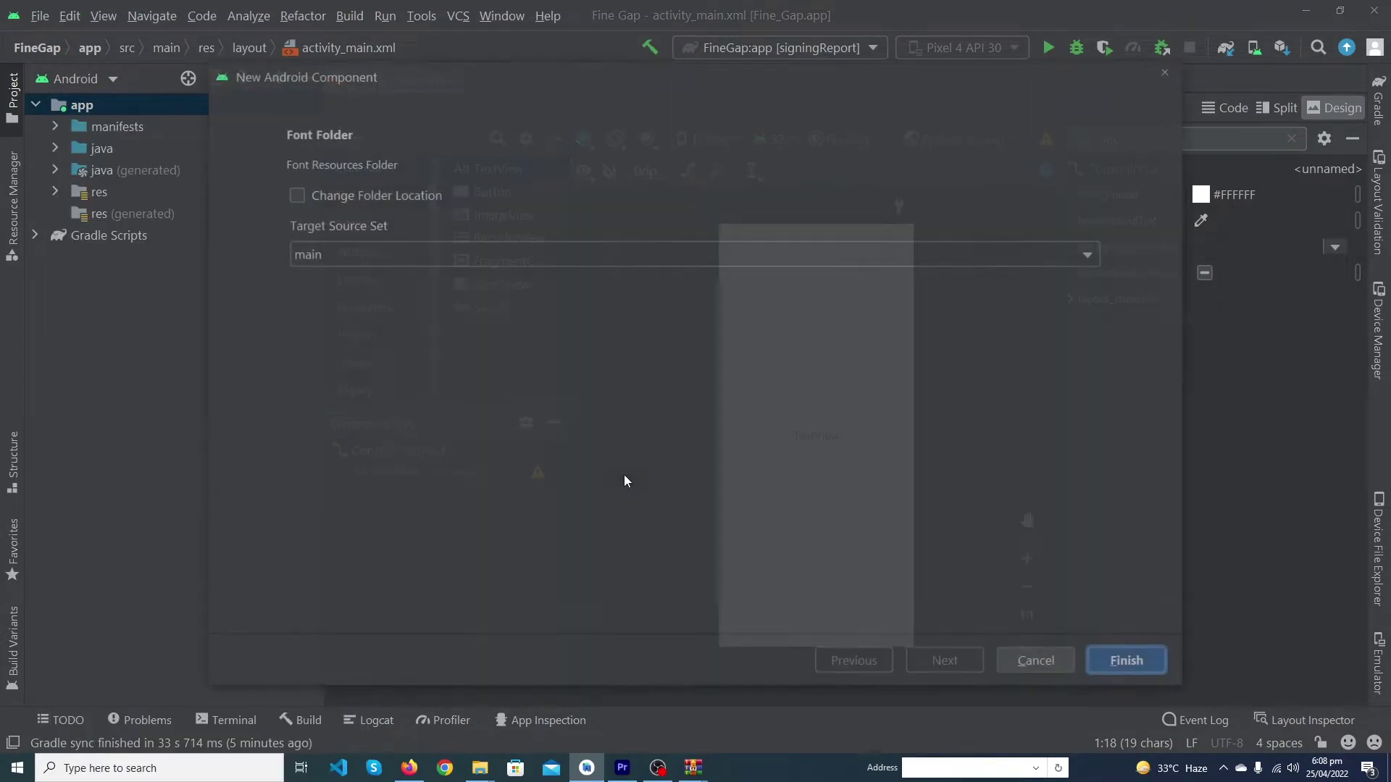
left_click(1123, 666)
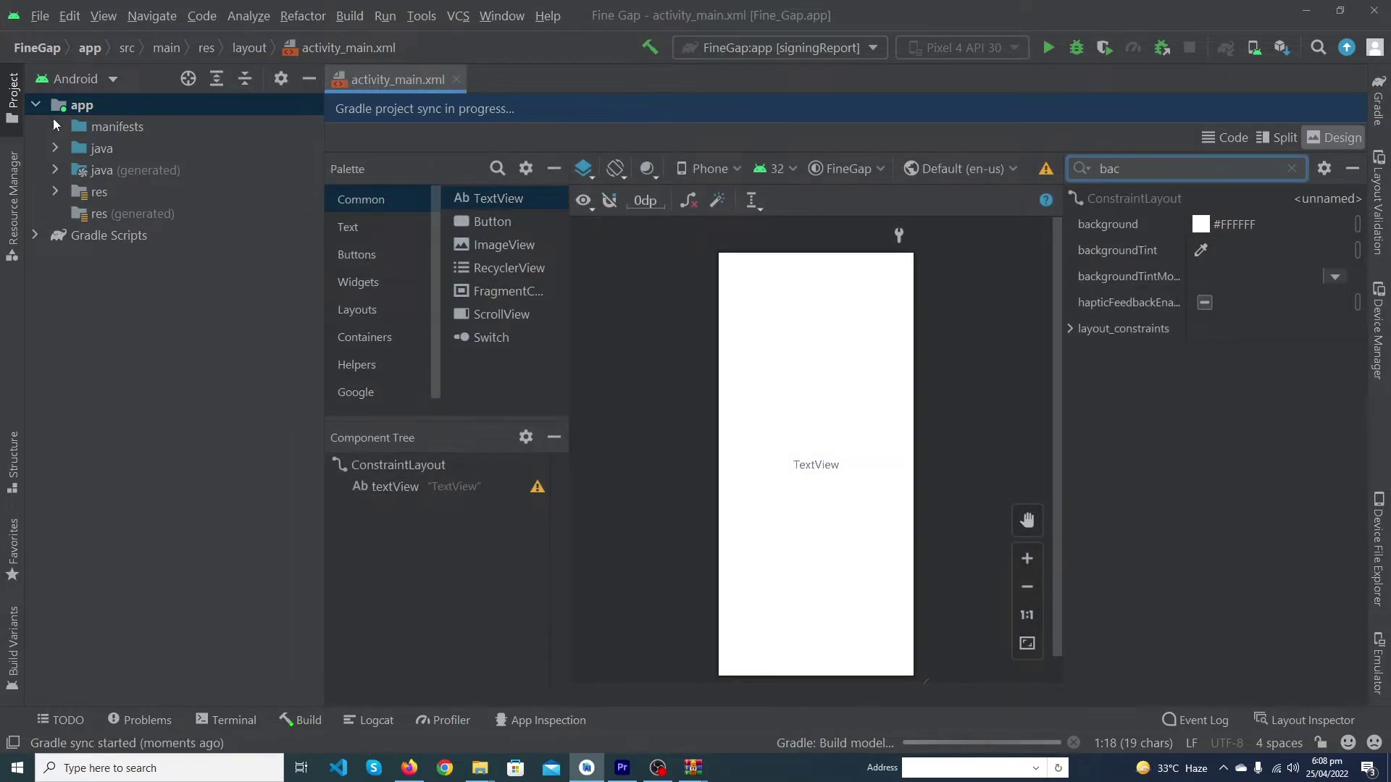
- Expand java, com.example.finegap and res in the Project panel to show the font folder
left_click(56, 148)
left_click(76, 171)
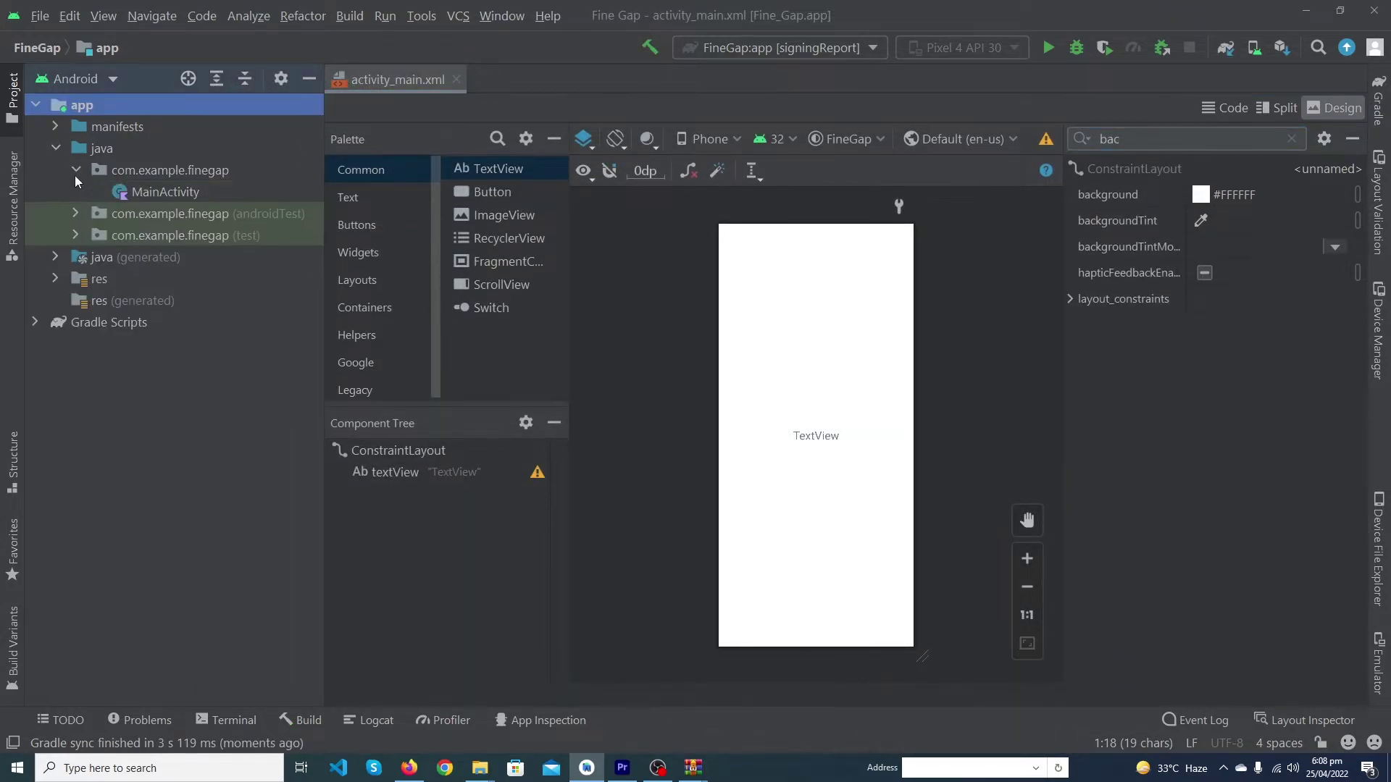
left_click(56, 279)
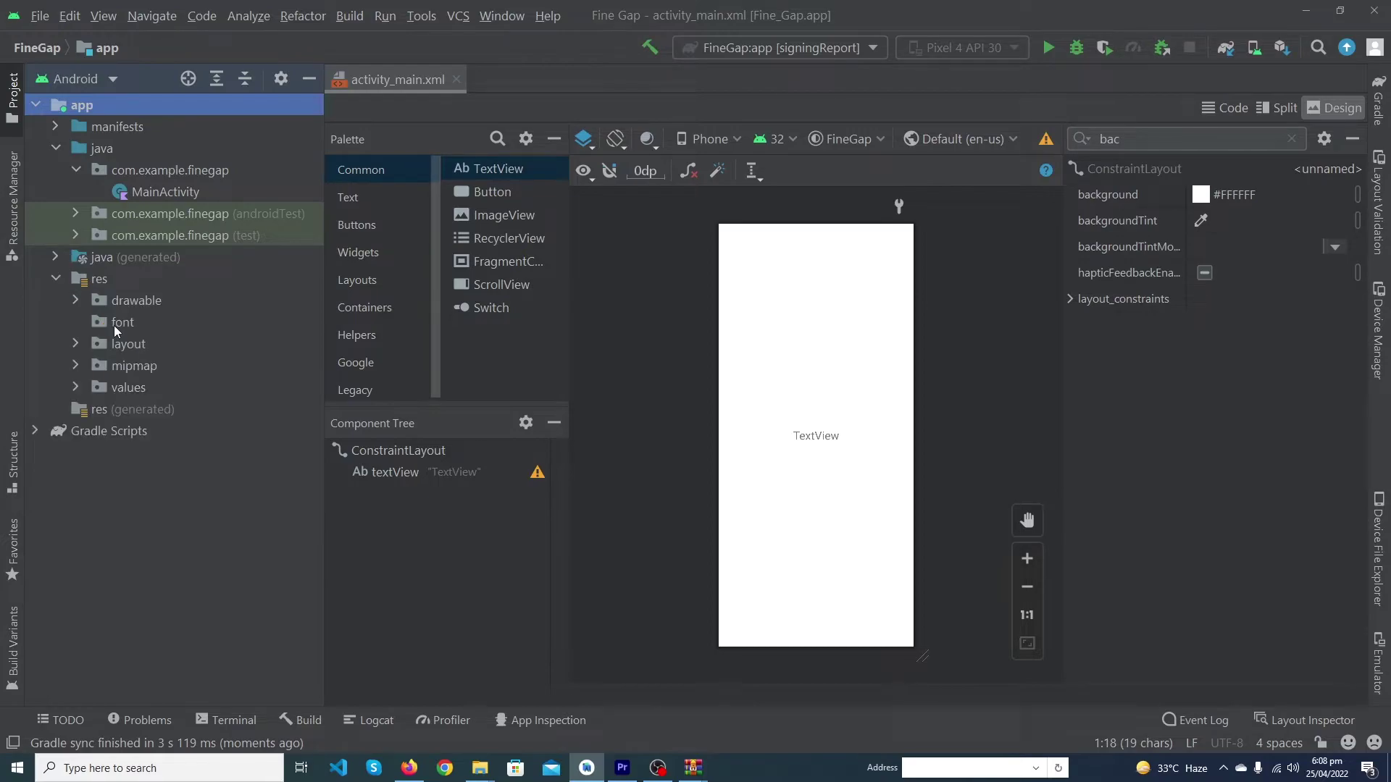
- Paste the Square Peg font into res/font, renamed to regular_font.ttf
right_click(122, 322)
left_click(134, 239)
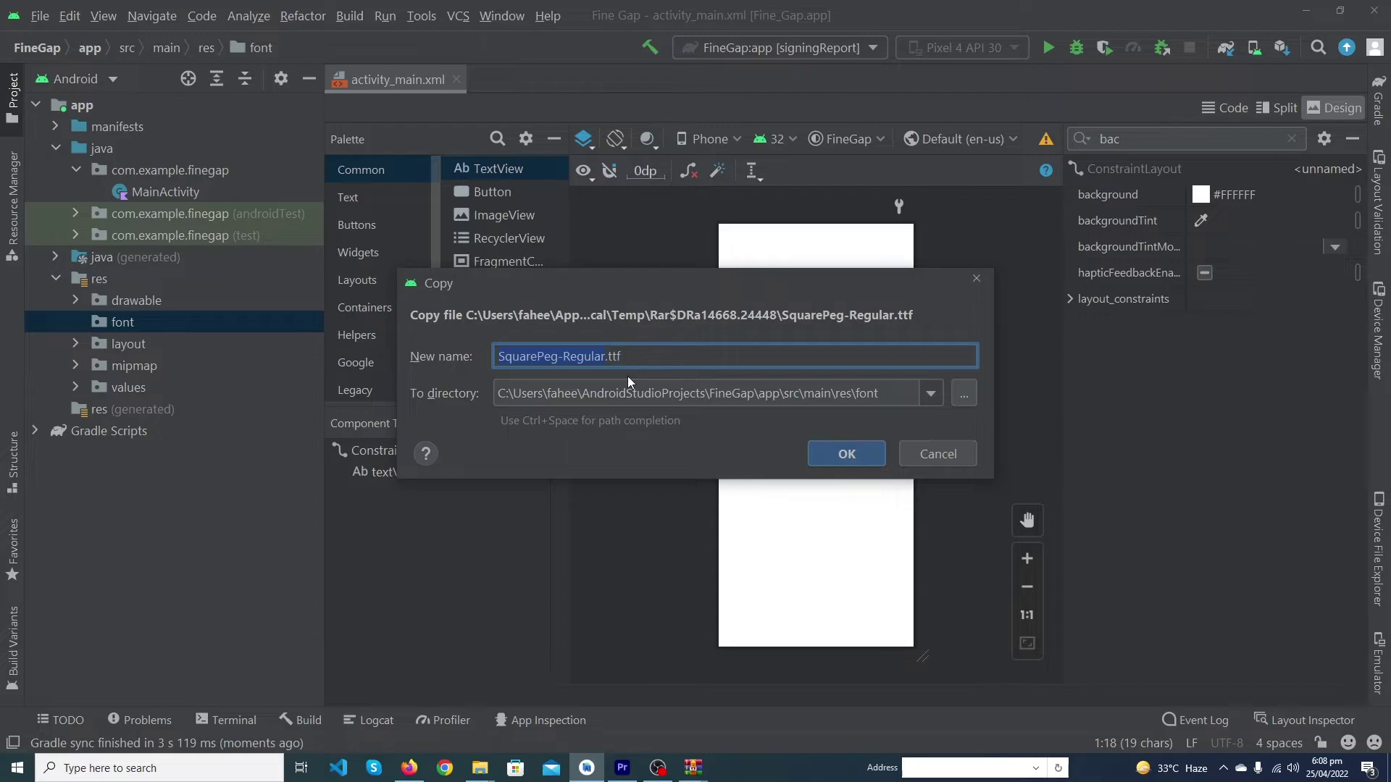
type("regular")
key("Return")
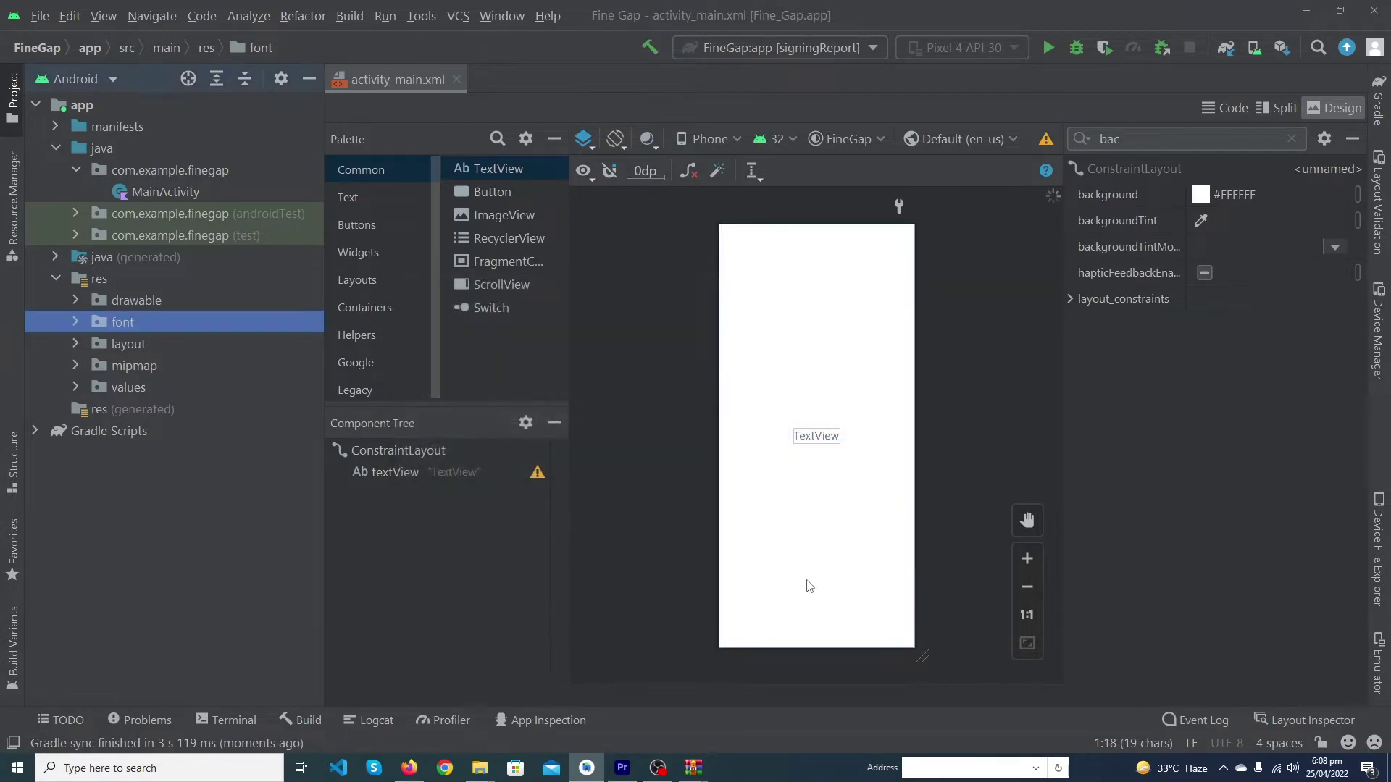
left_click(817, 435)
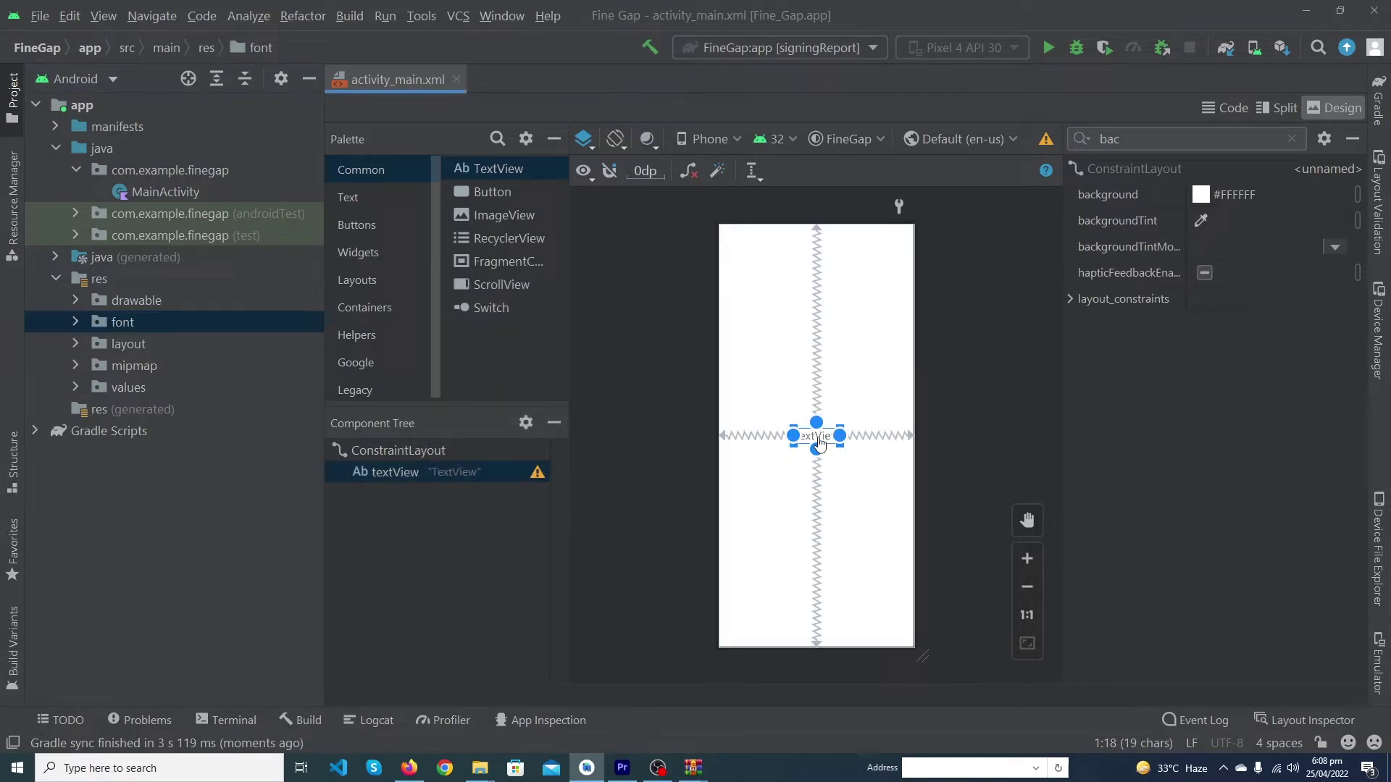
left_click(1277, 107)
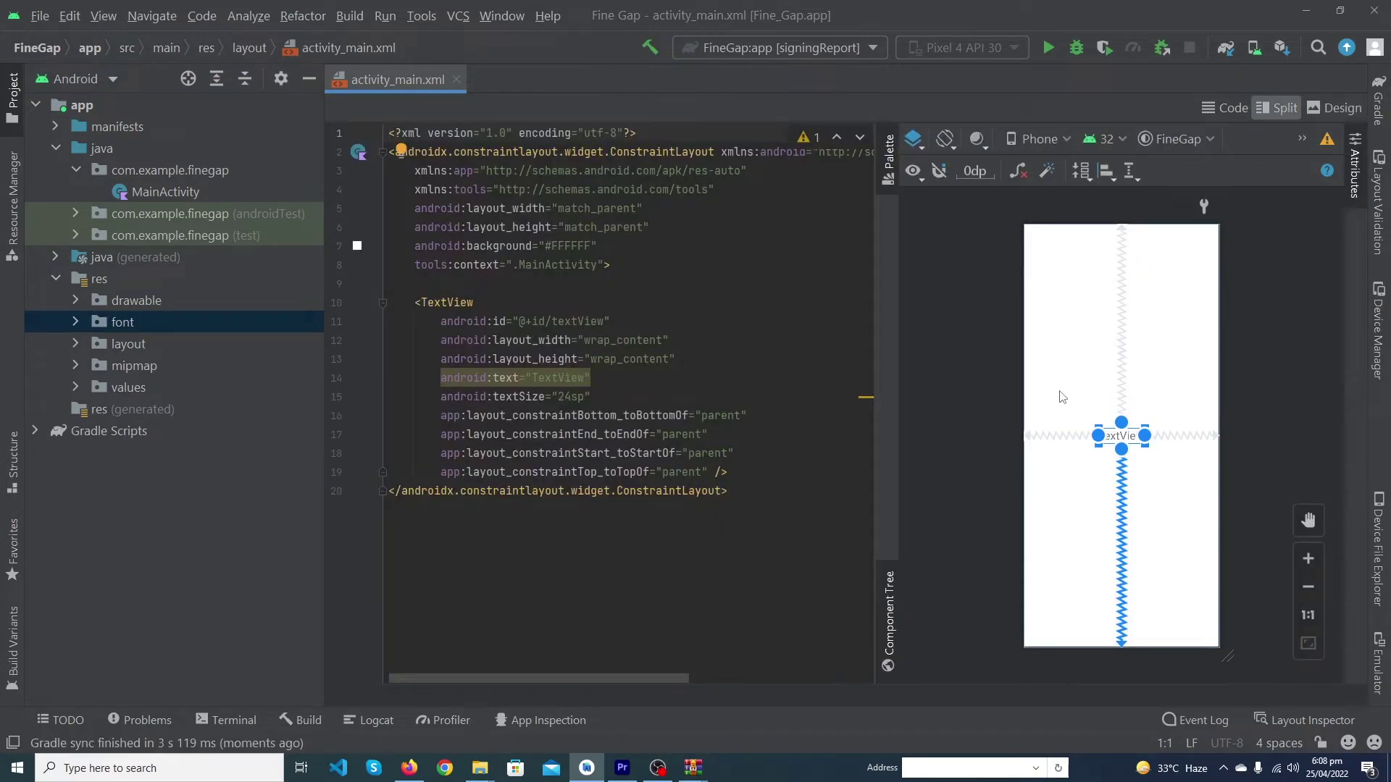
left_click(618, 394)
key("Return")
type("fontf")
key("Return")
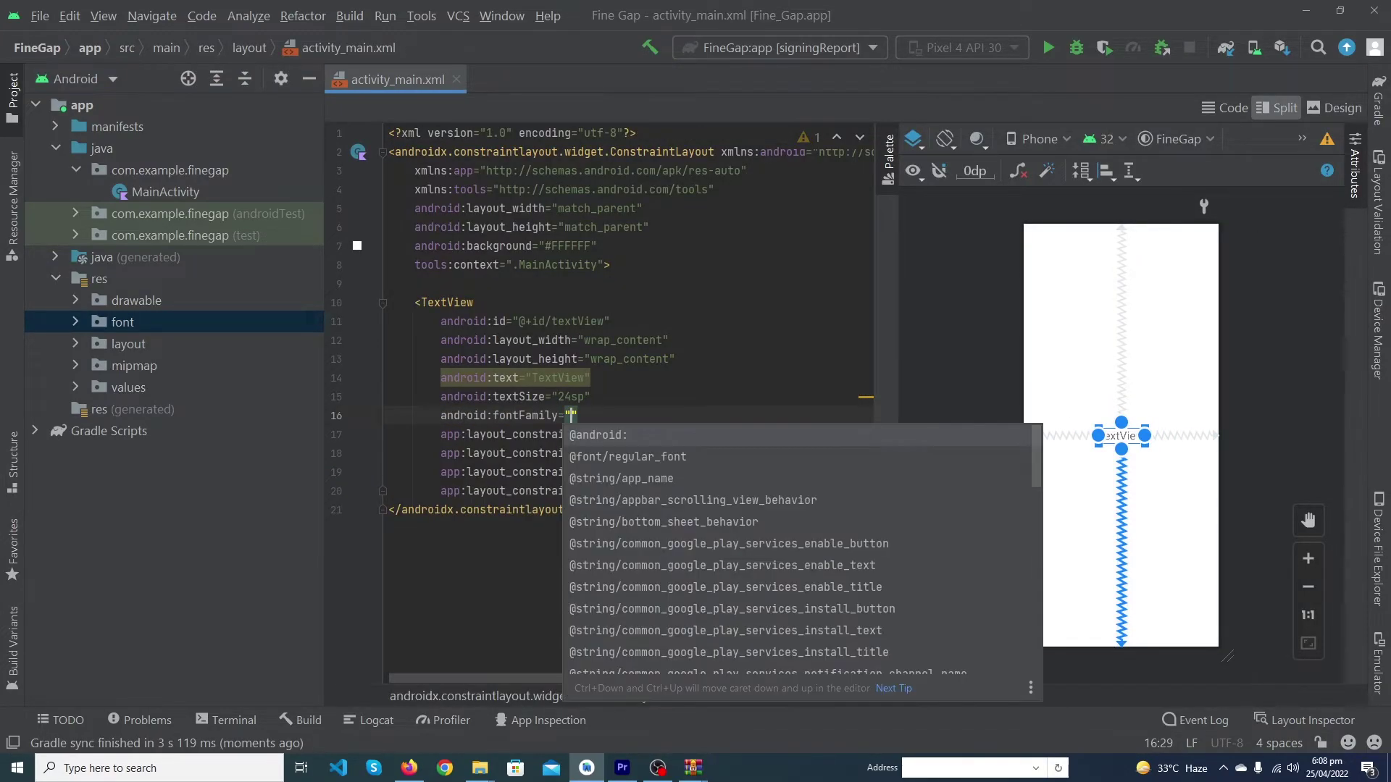
key("Down")
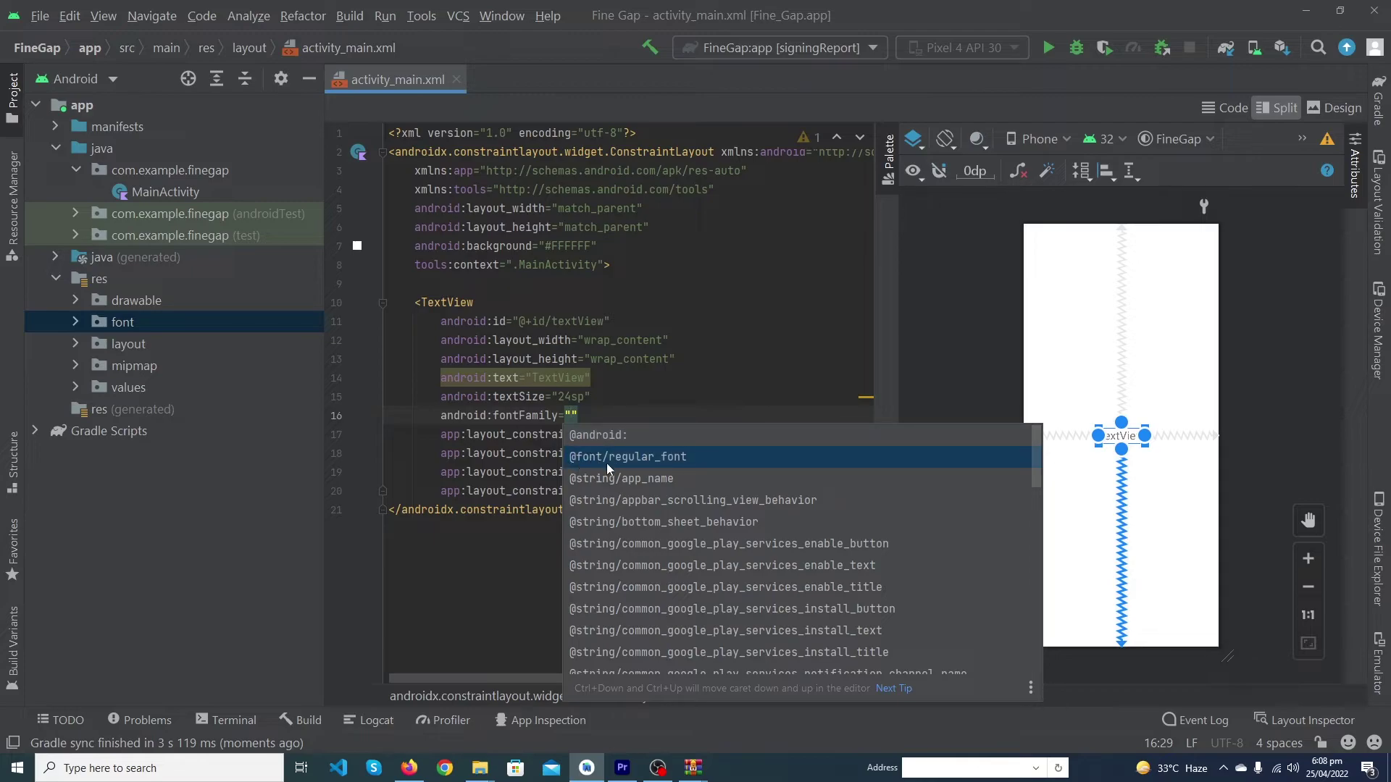
double_click(609, 457)
left_click(1119, 327)
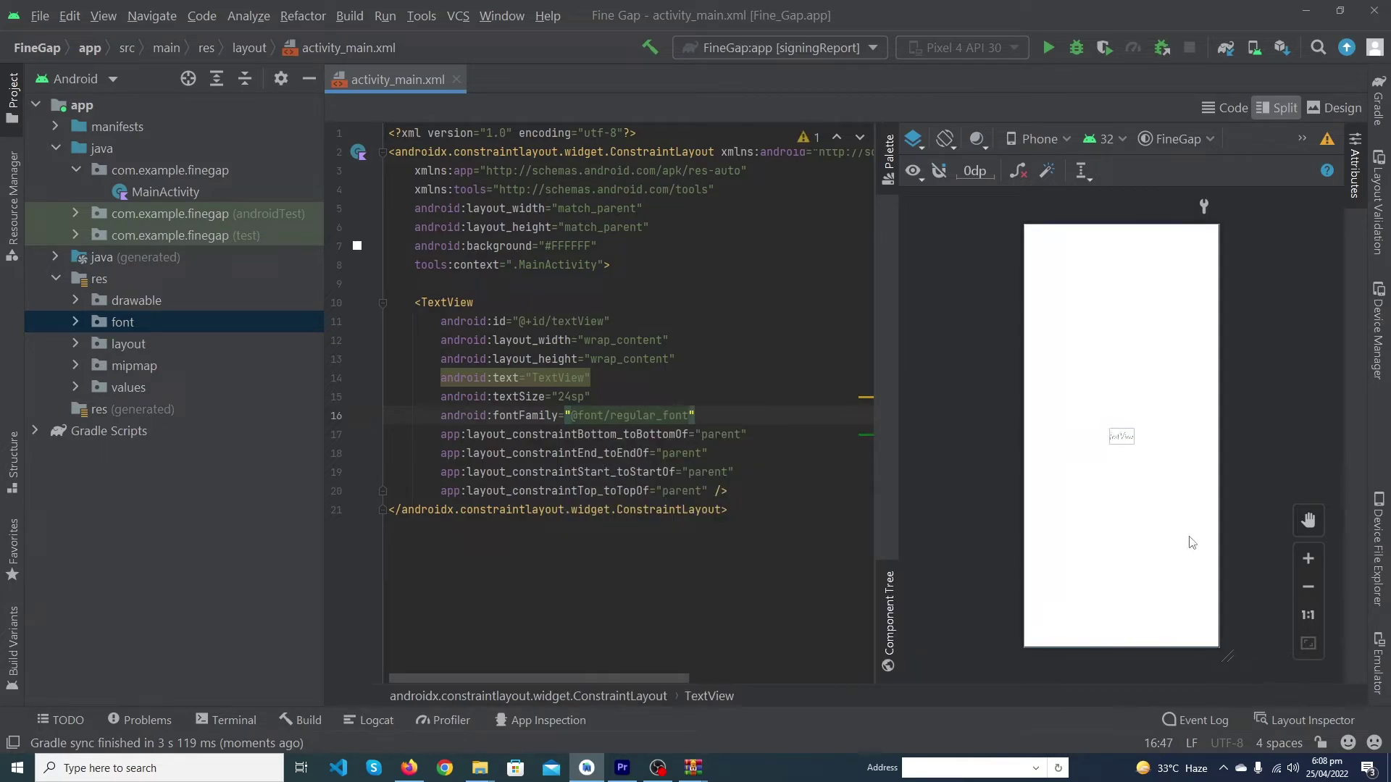
- Zoom the design canvas in three times to inspect the handwritten Square Peg TextView
left_click(1309, 559)
left_click(1309, 558)
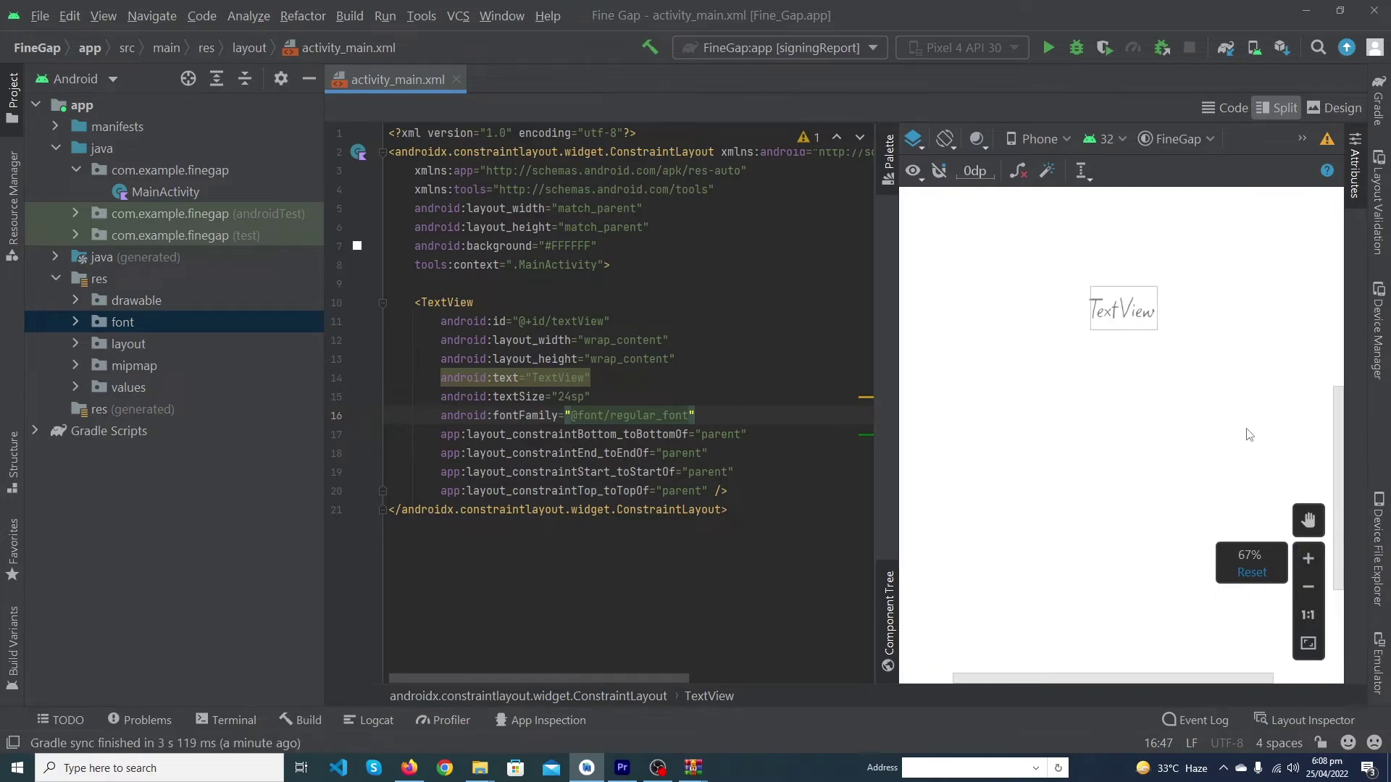
left_click(1309, 559)
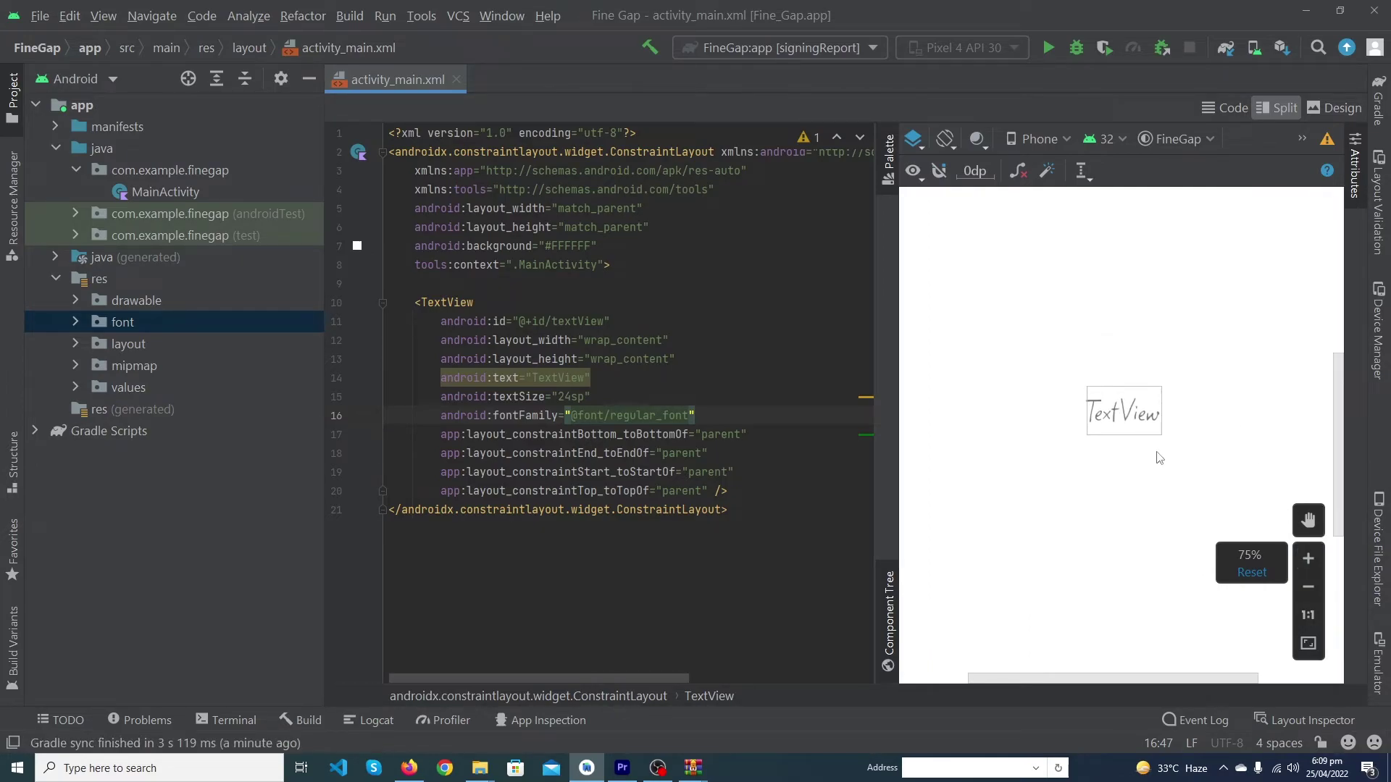